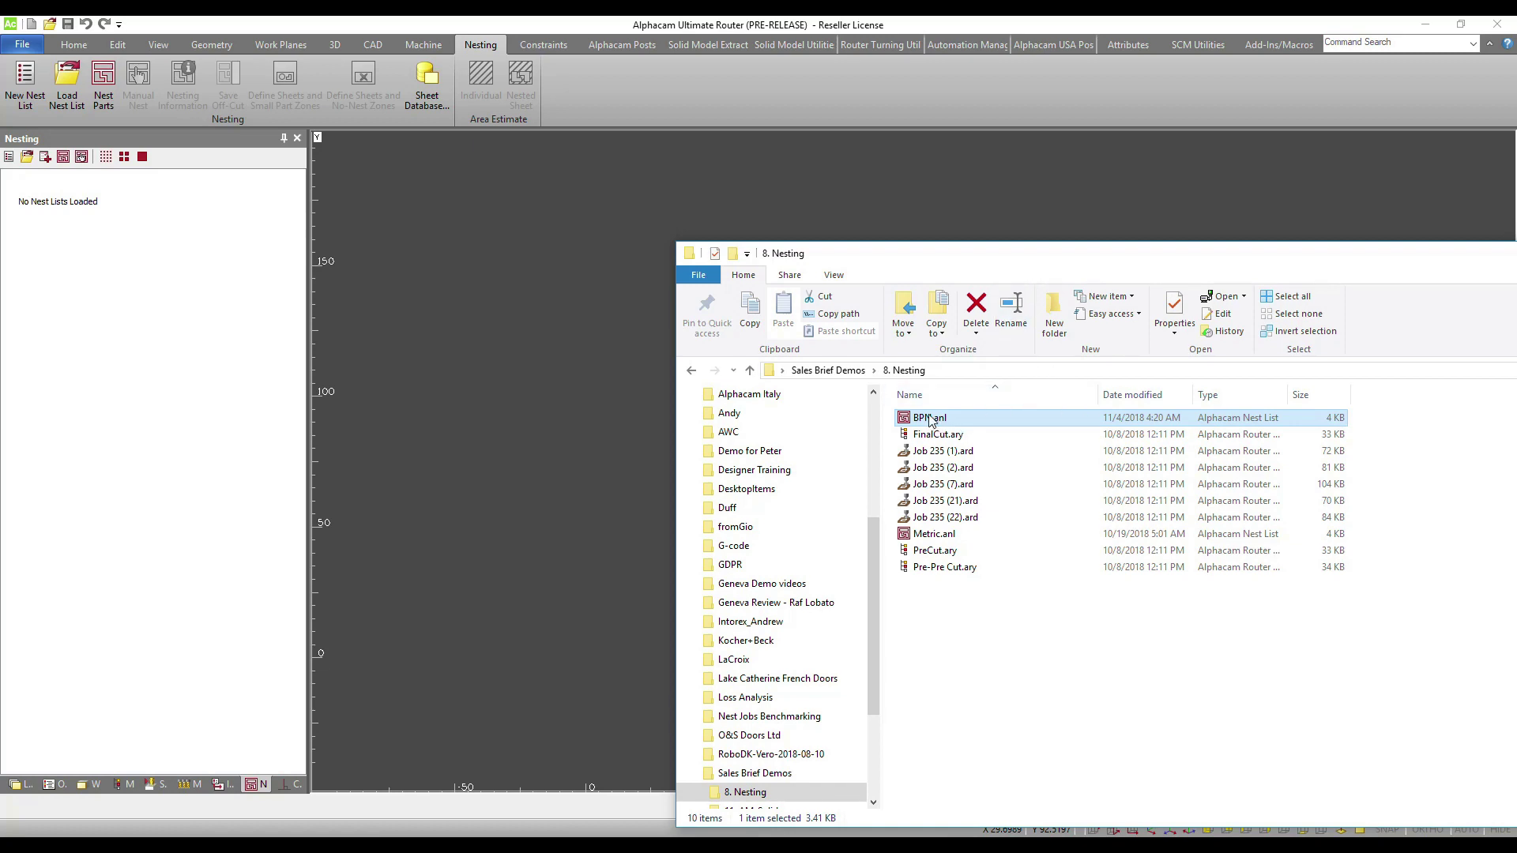
# Load BPN.anl and switch the nest list to the detailed view showing previews, priority and rotation
pyautogui.moveTo(935, 420); pyautogui.dragTo(562, 314)
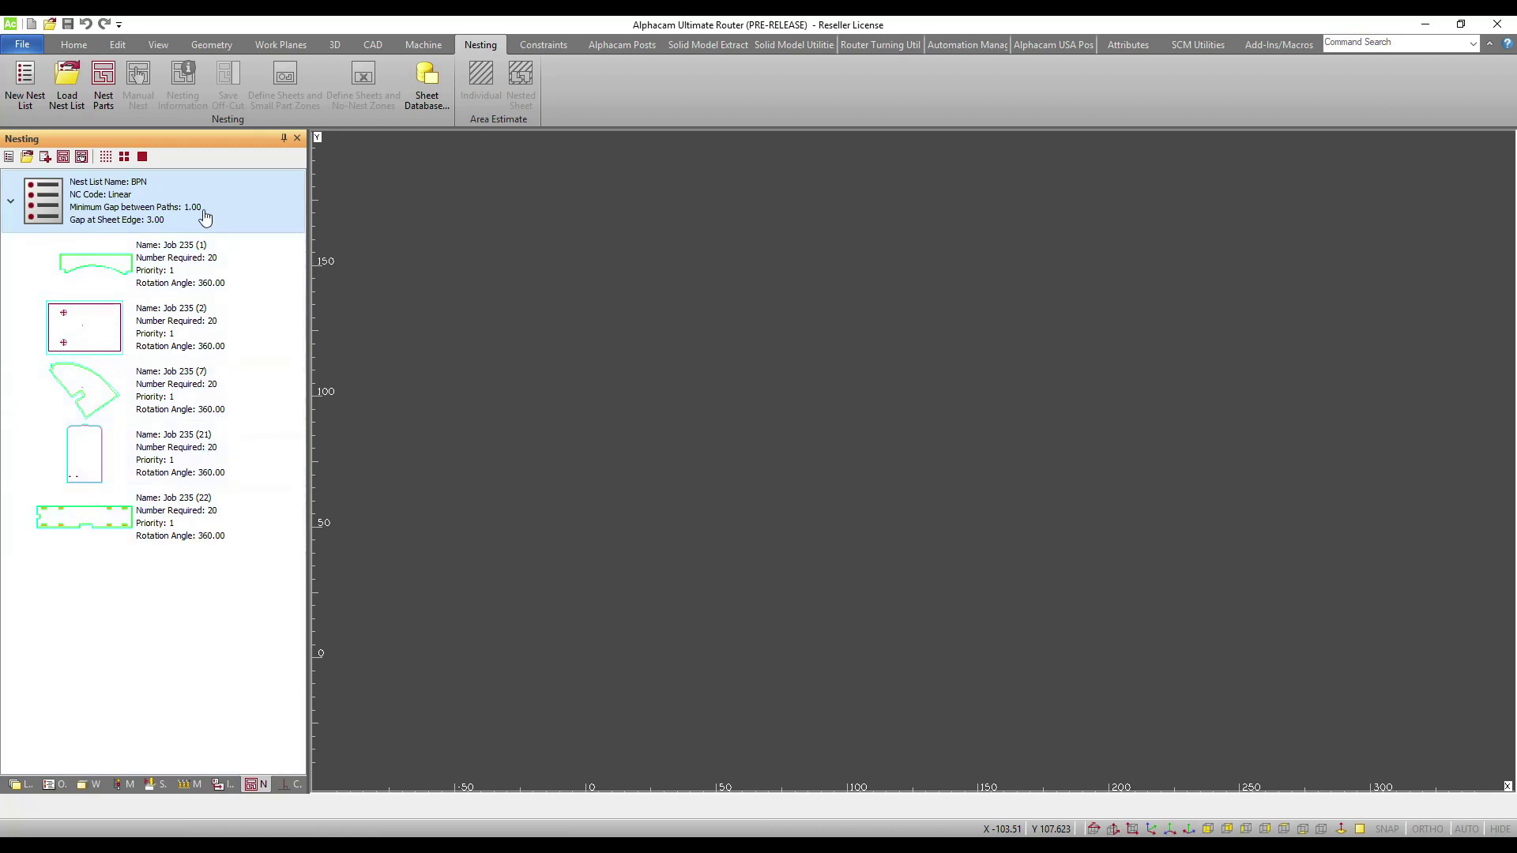
pyautogui.click(105, 157)
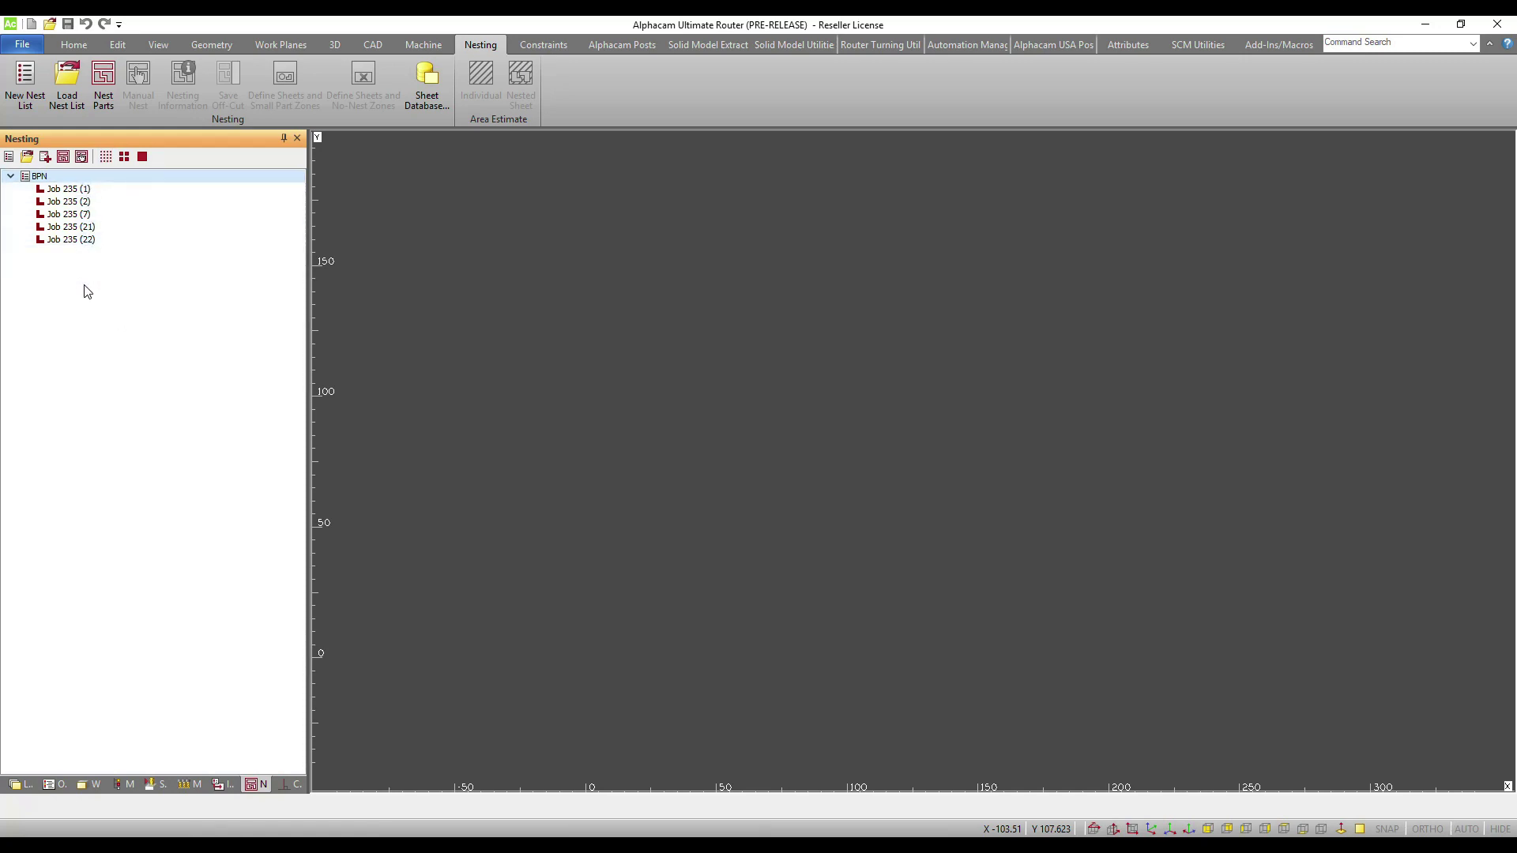
pyautogui.click(125, 157)
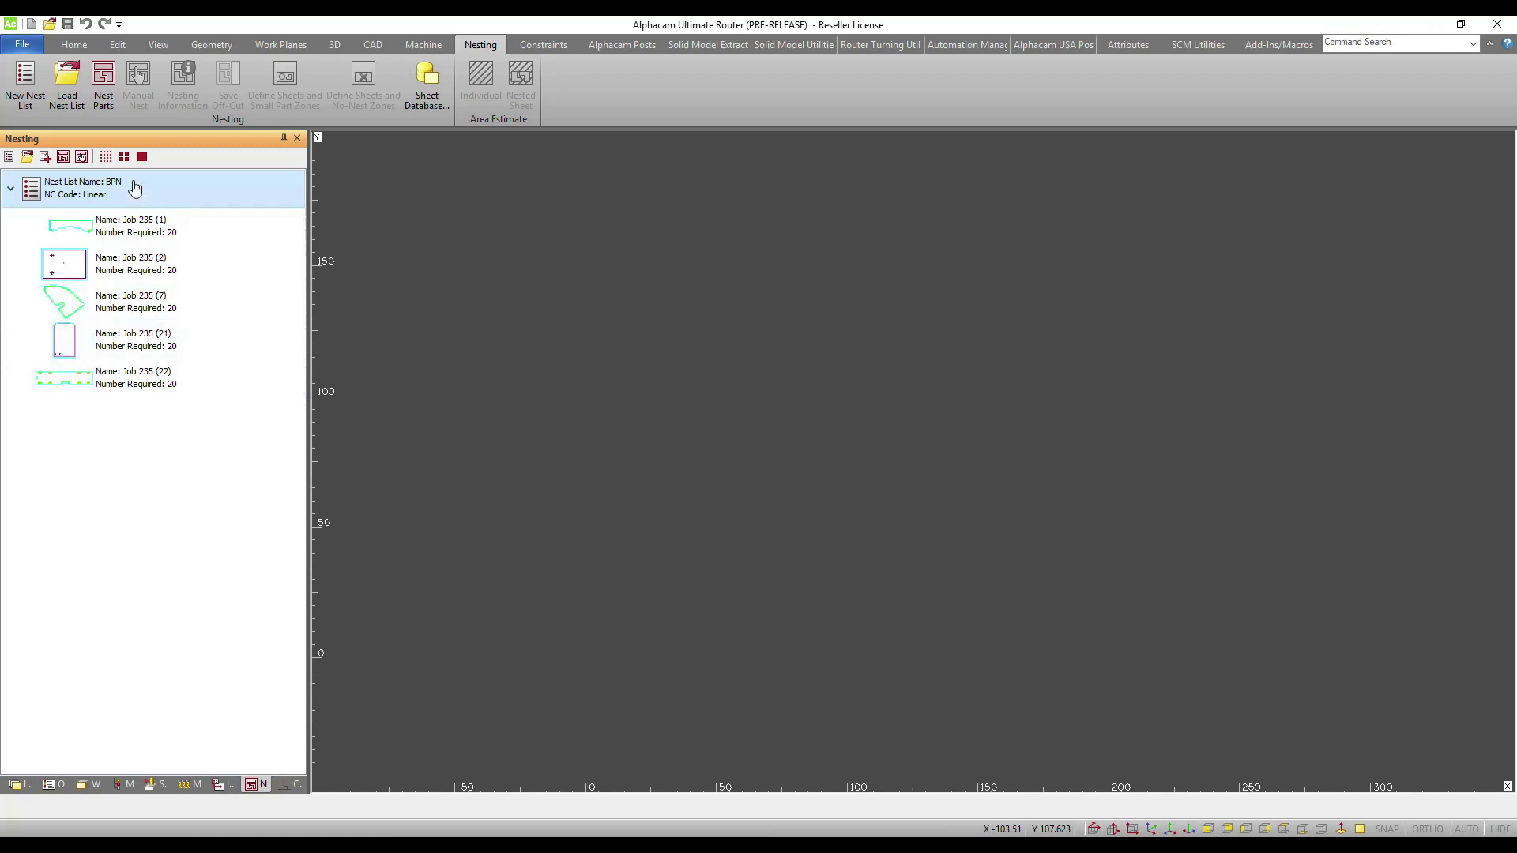
pyautogui.click(143, 157)
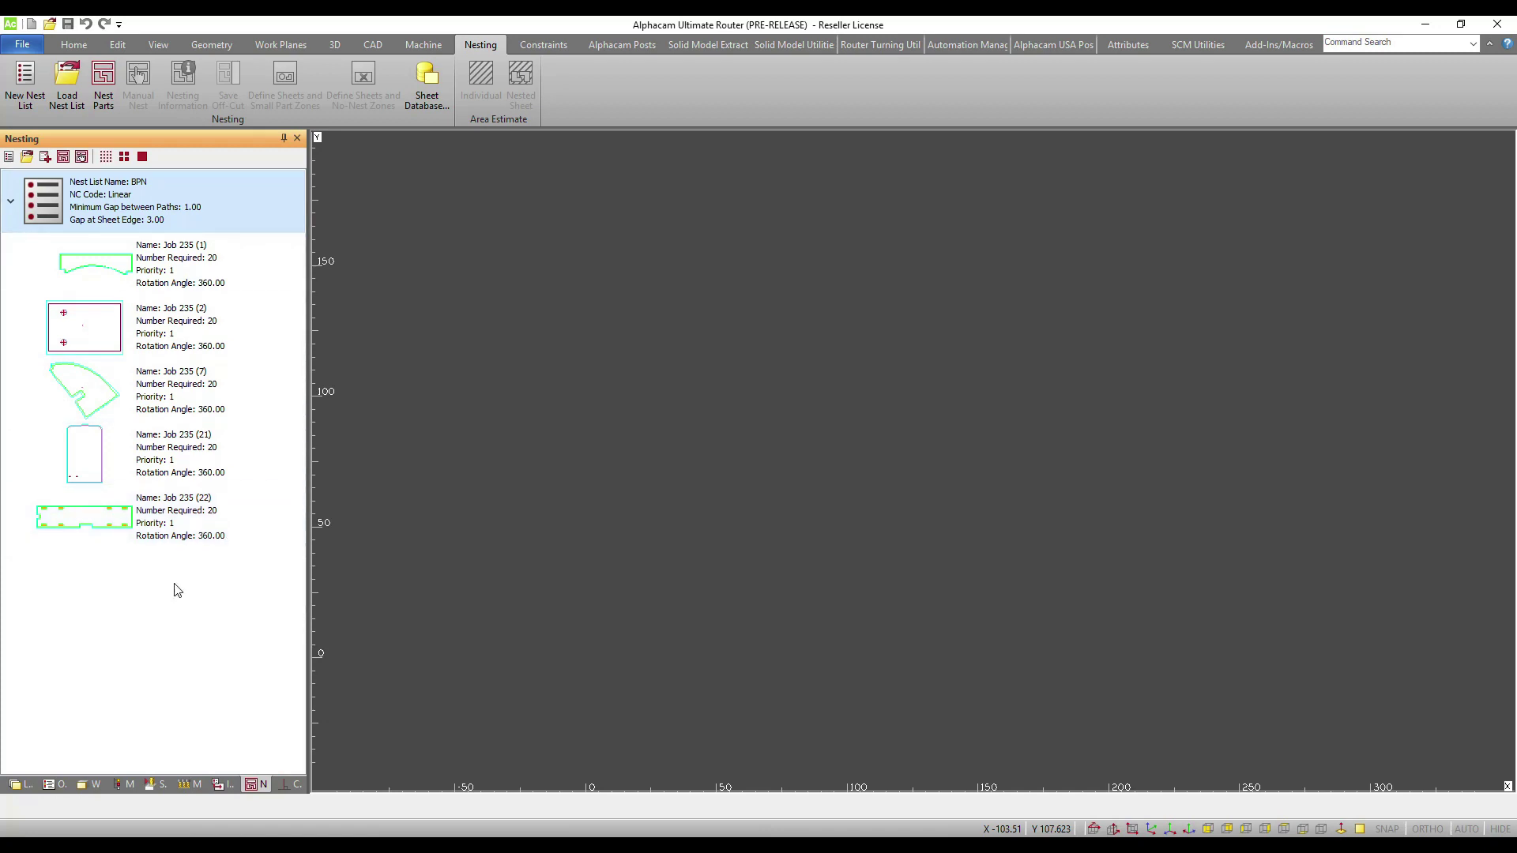
pyautogui.rightClick(215, 199)
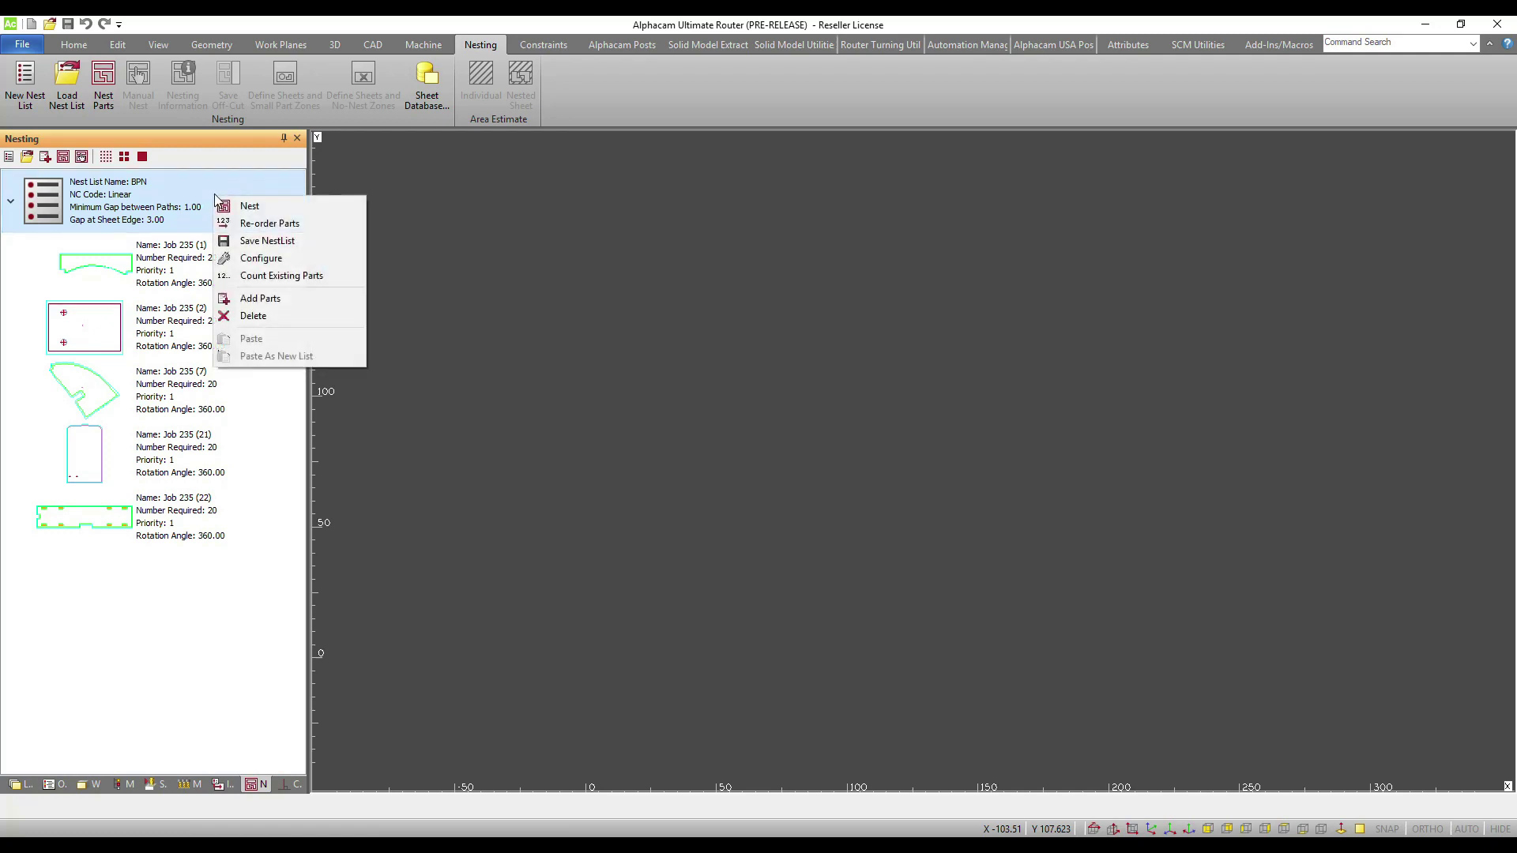
# Add 19.05mm Plywood 2440 x 1220 sheets from the database to the BPN nest and run Nest
pyautogui.click(318, 204)
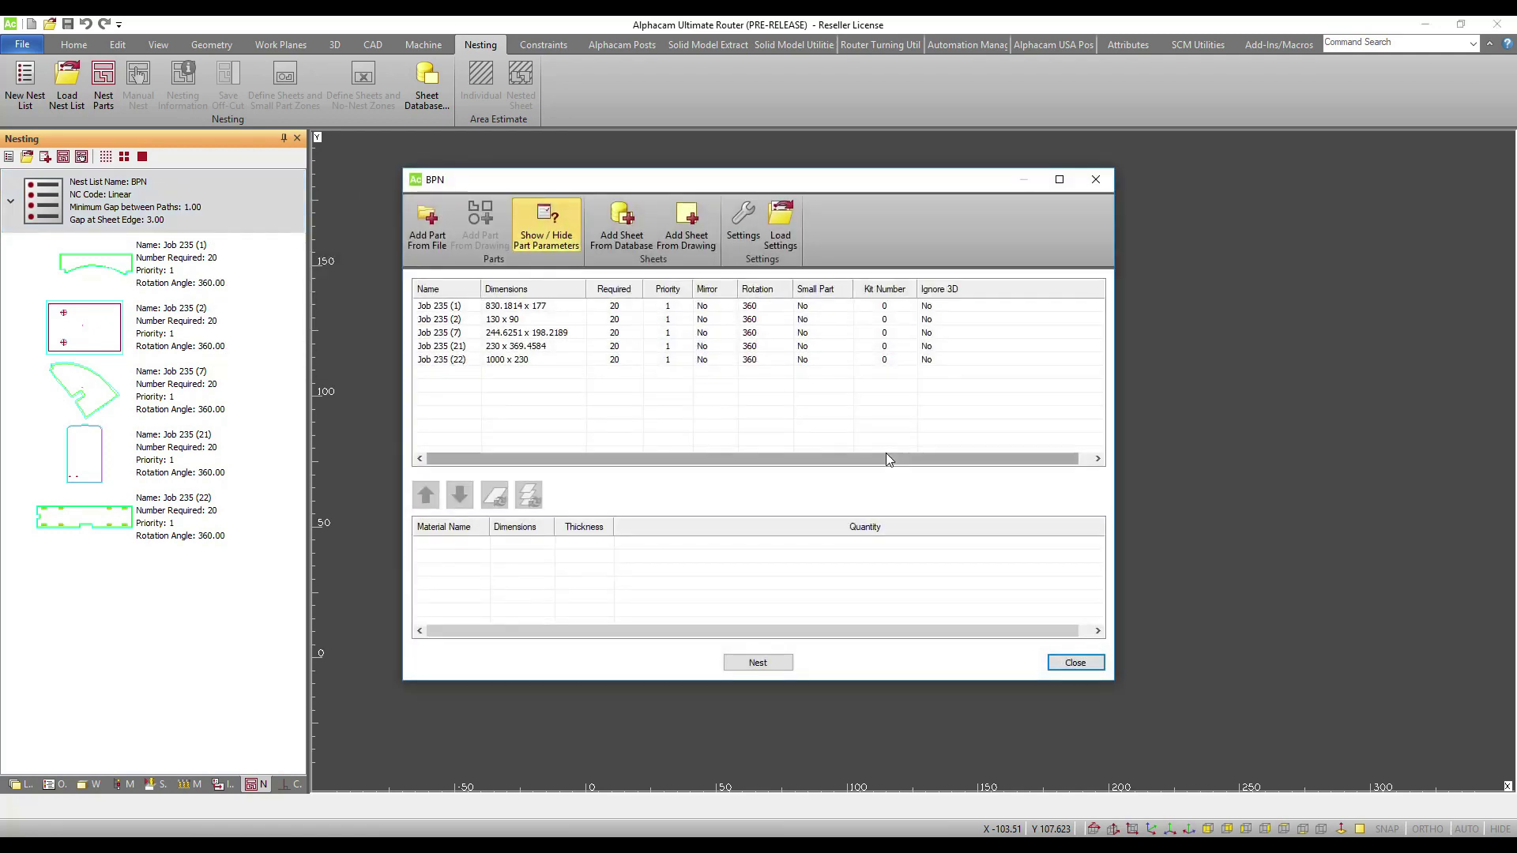
pyautogui.click(628, 227)
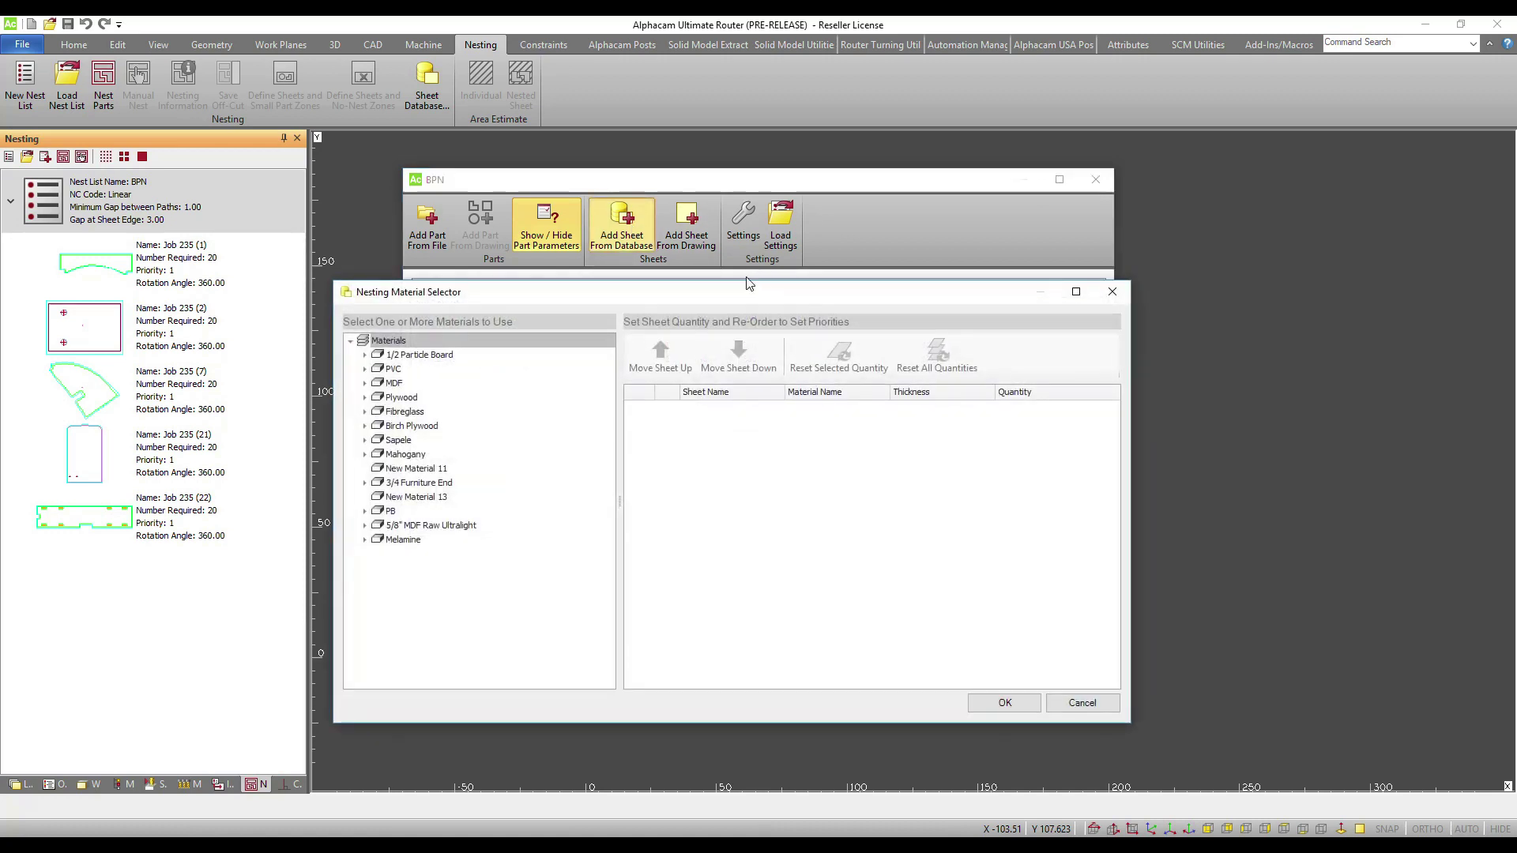
pyautogui.click(365, 397)
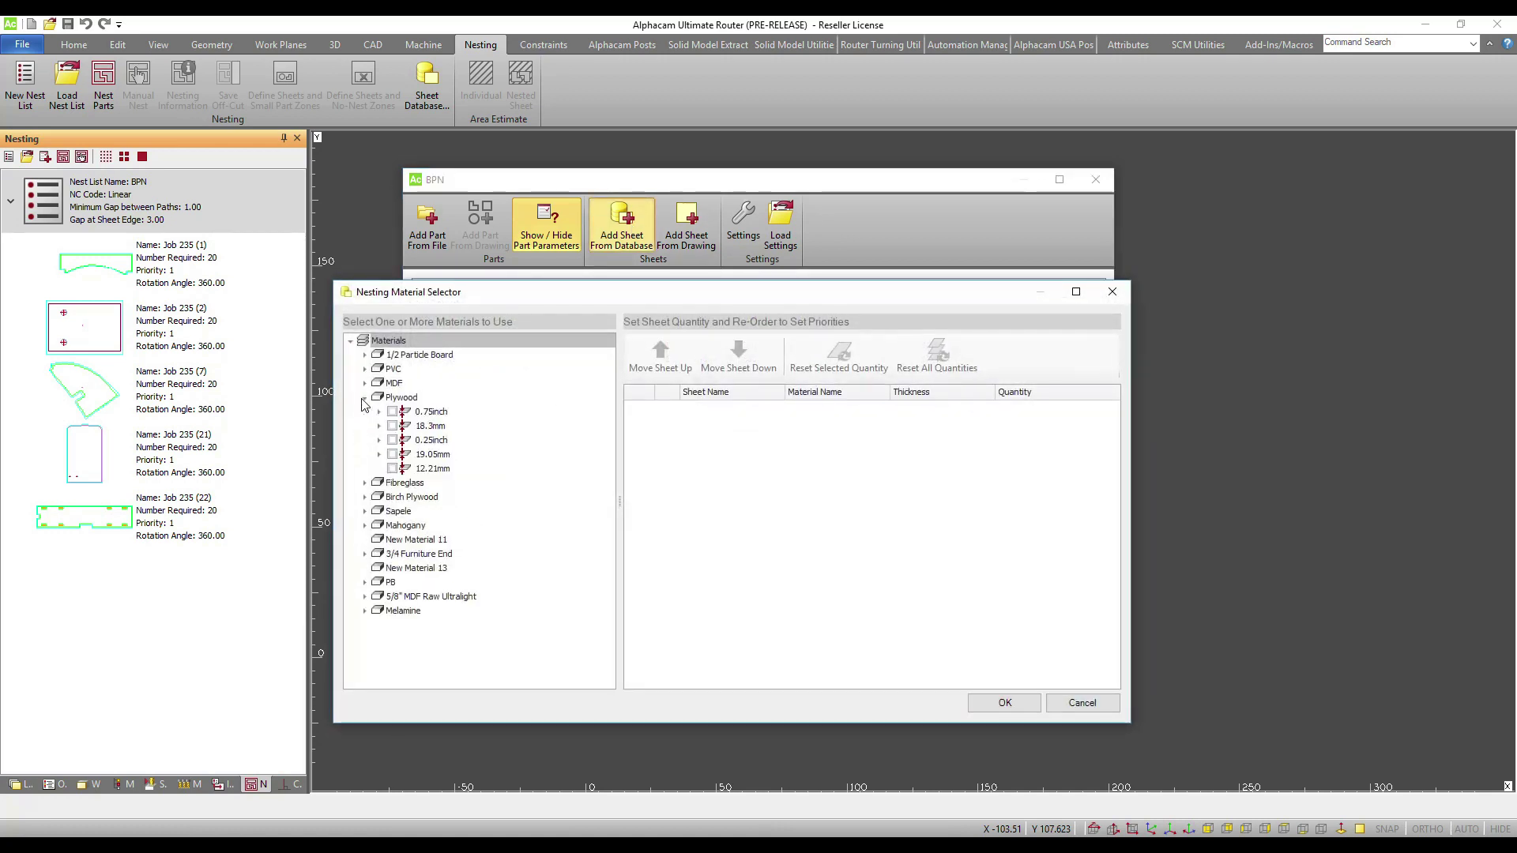
pyautogui.click(392, 454)
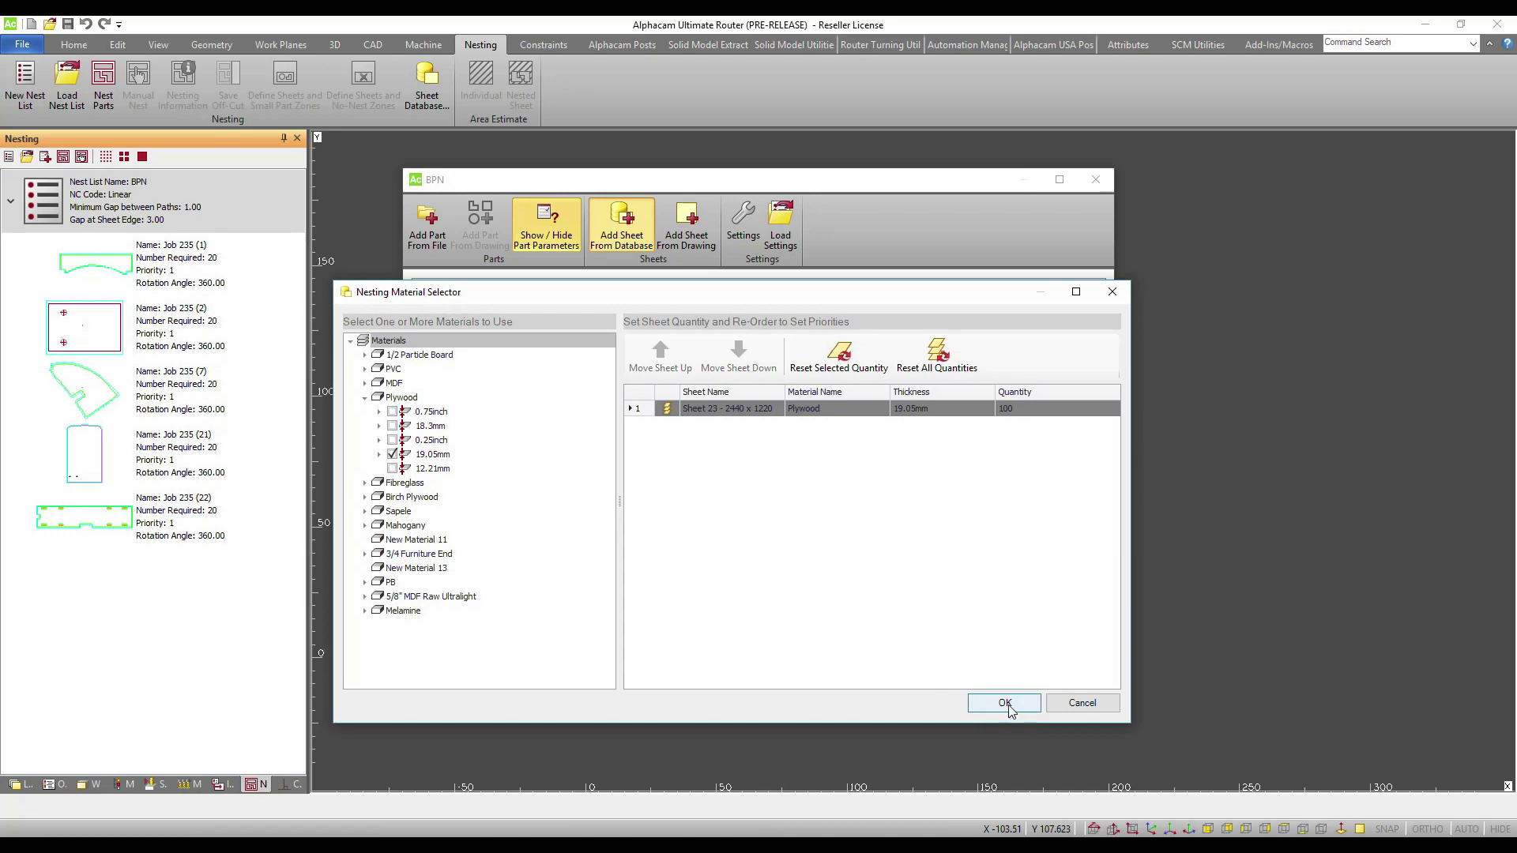
pyautogui.click(1004, 703)
pyautogui.click(765, 659)
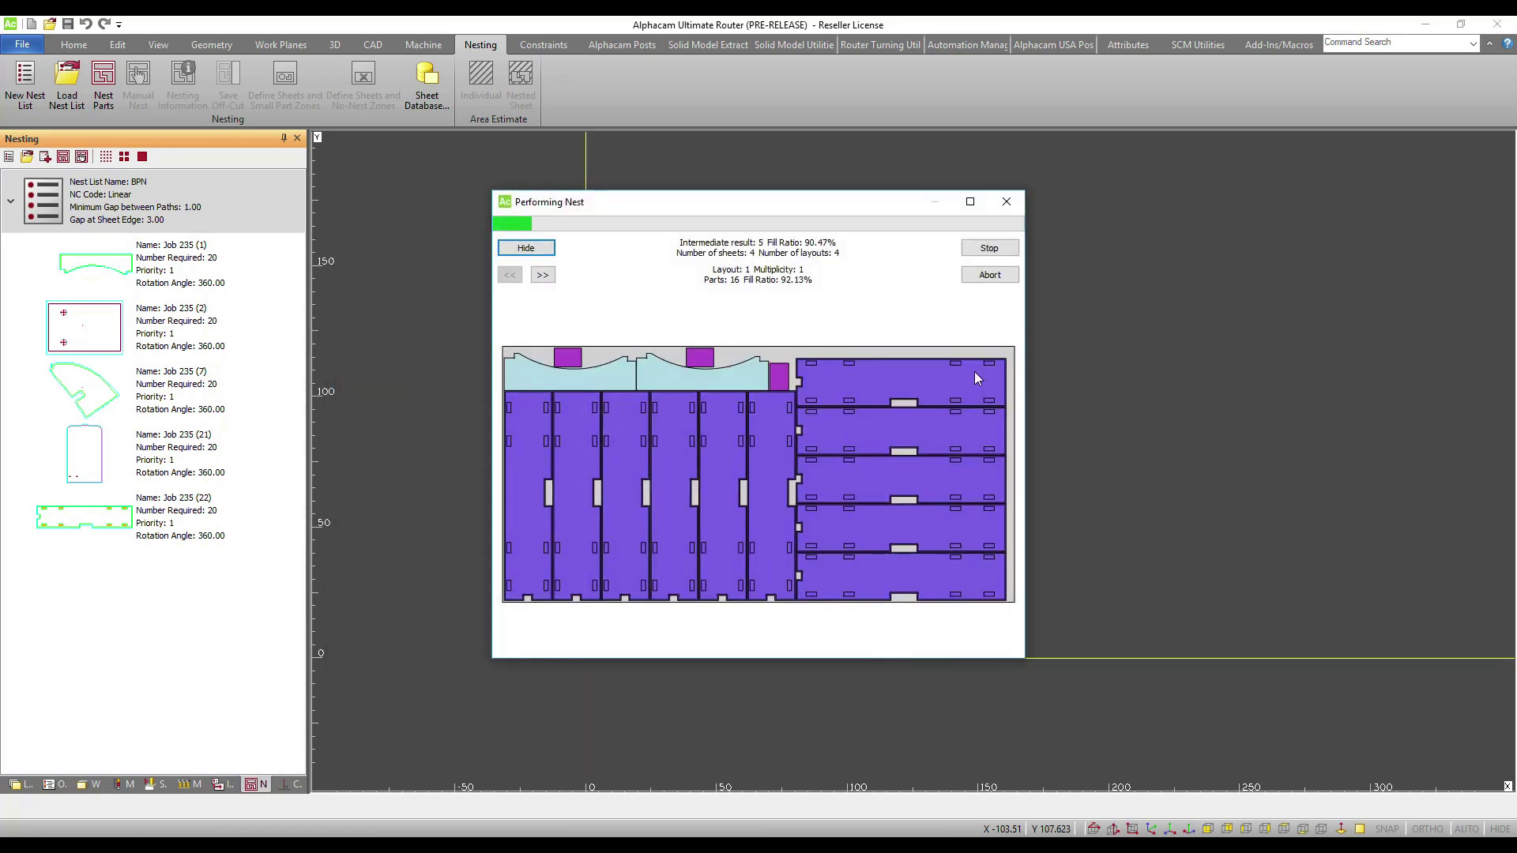
# Stop the nest at its current result and zoom out to view sheets A1–A4
pyautogui.click(1002, 250)
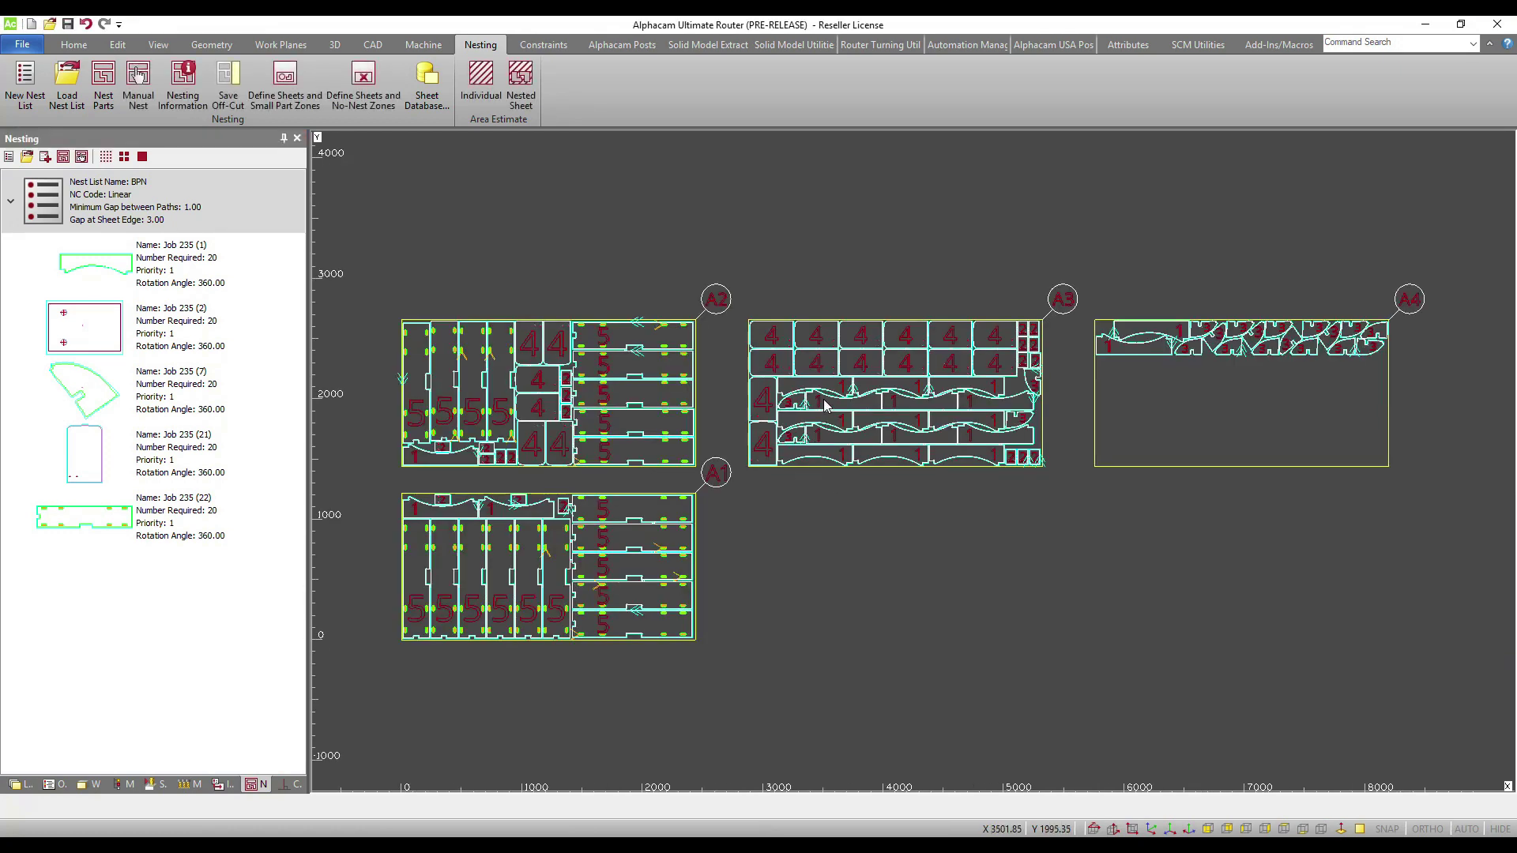
pyautogui.scroll(-1, 767, 425)
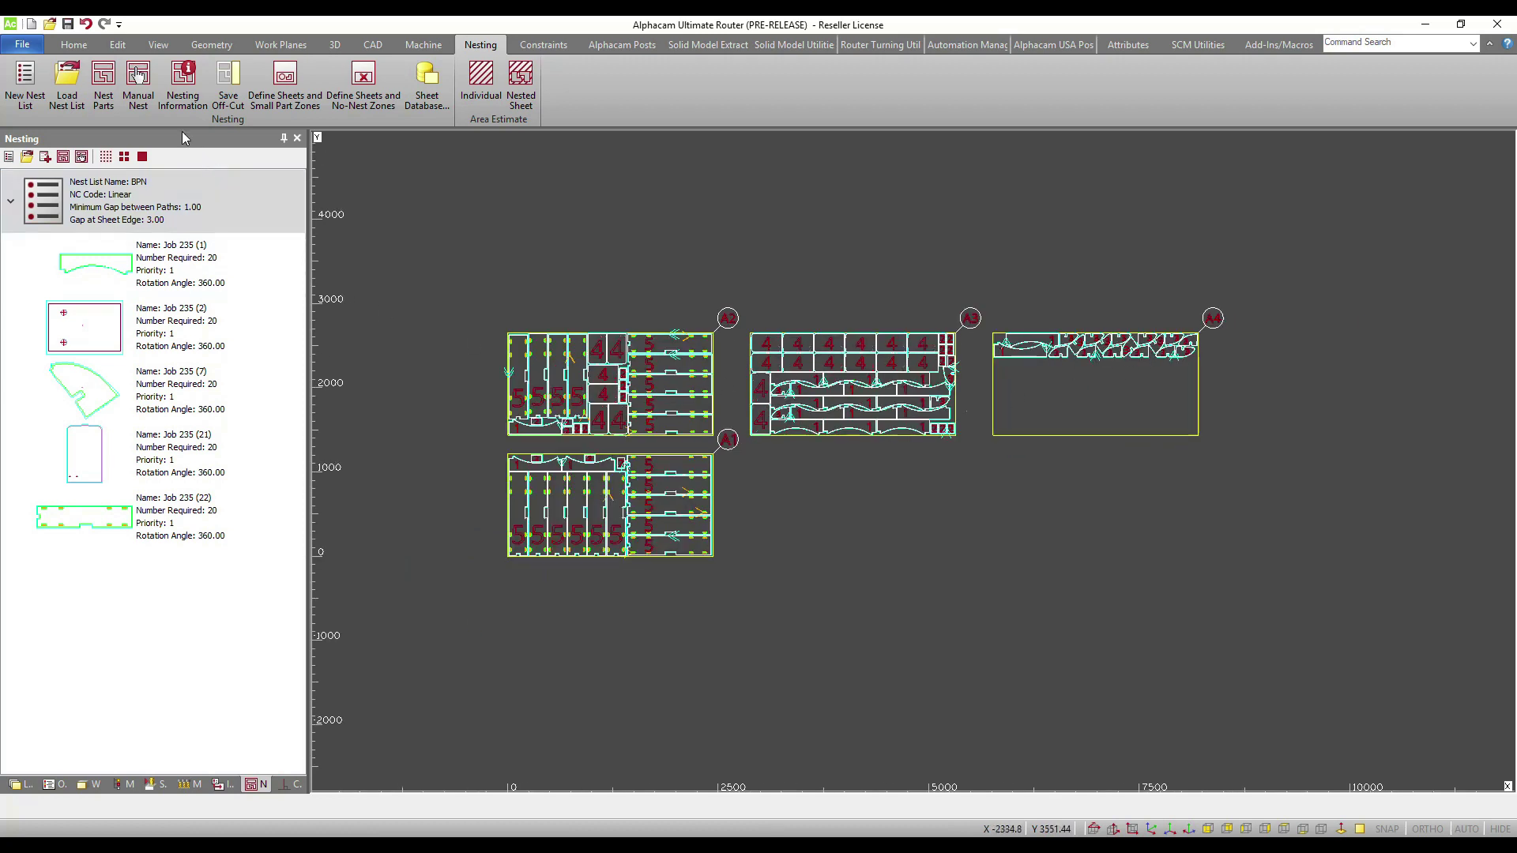
# Undo the nesting result and reopen the BPN nesting setup
pyautogui.click(86, 25)
pyautogui.click(257, 219)
pyautogui.rightClick(248, 206)
pyautogui.click(319, 211)
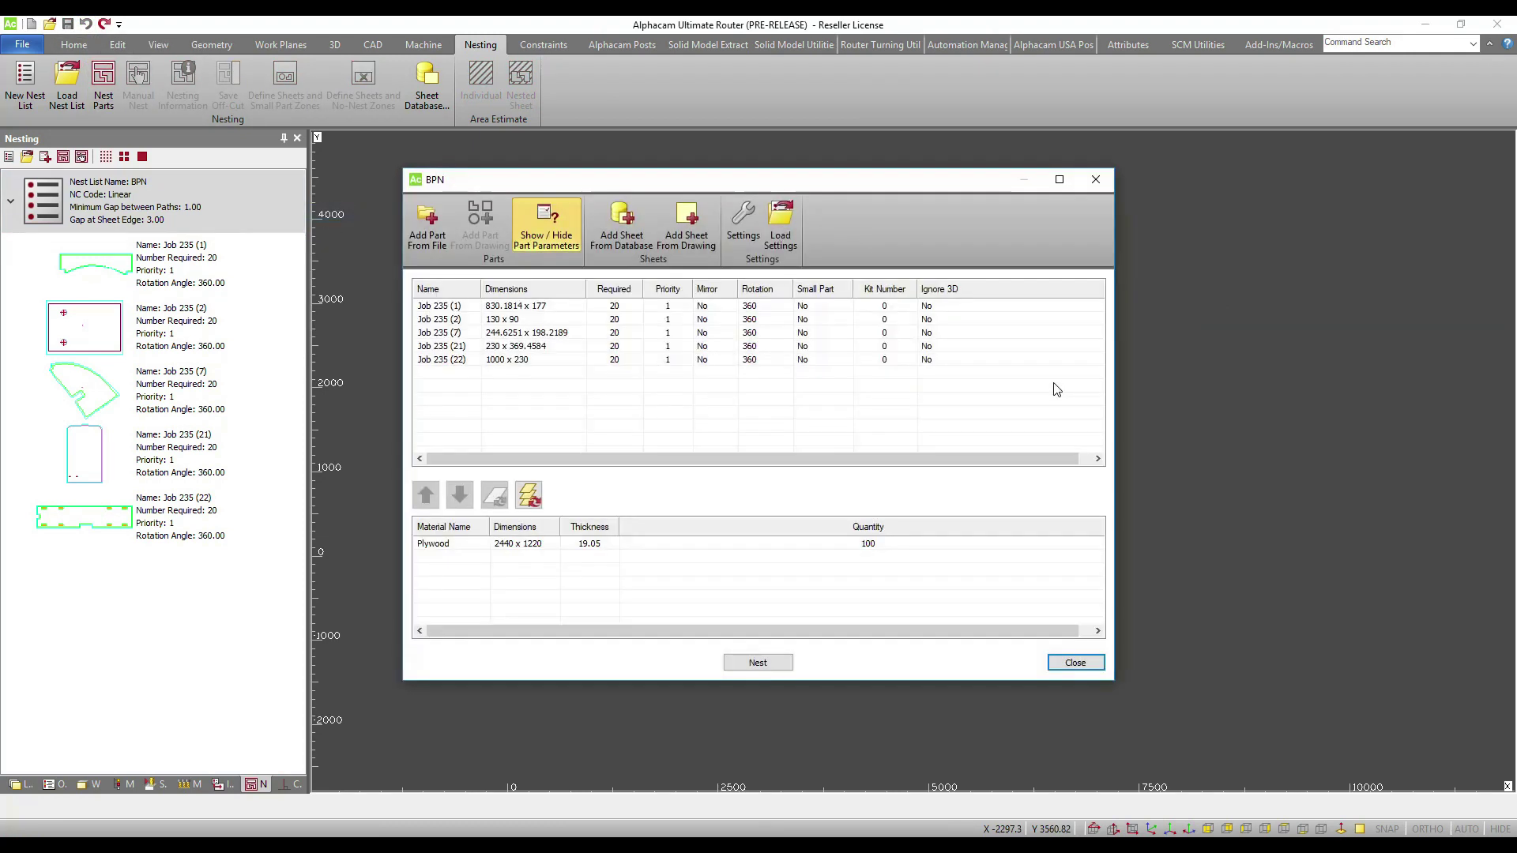
# Edit the Required cells of Job 235 (1) and (2), giving Job 235 (2) a quantity of 10
pyautogui.doubleClick(624, 306)
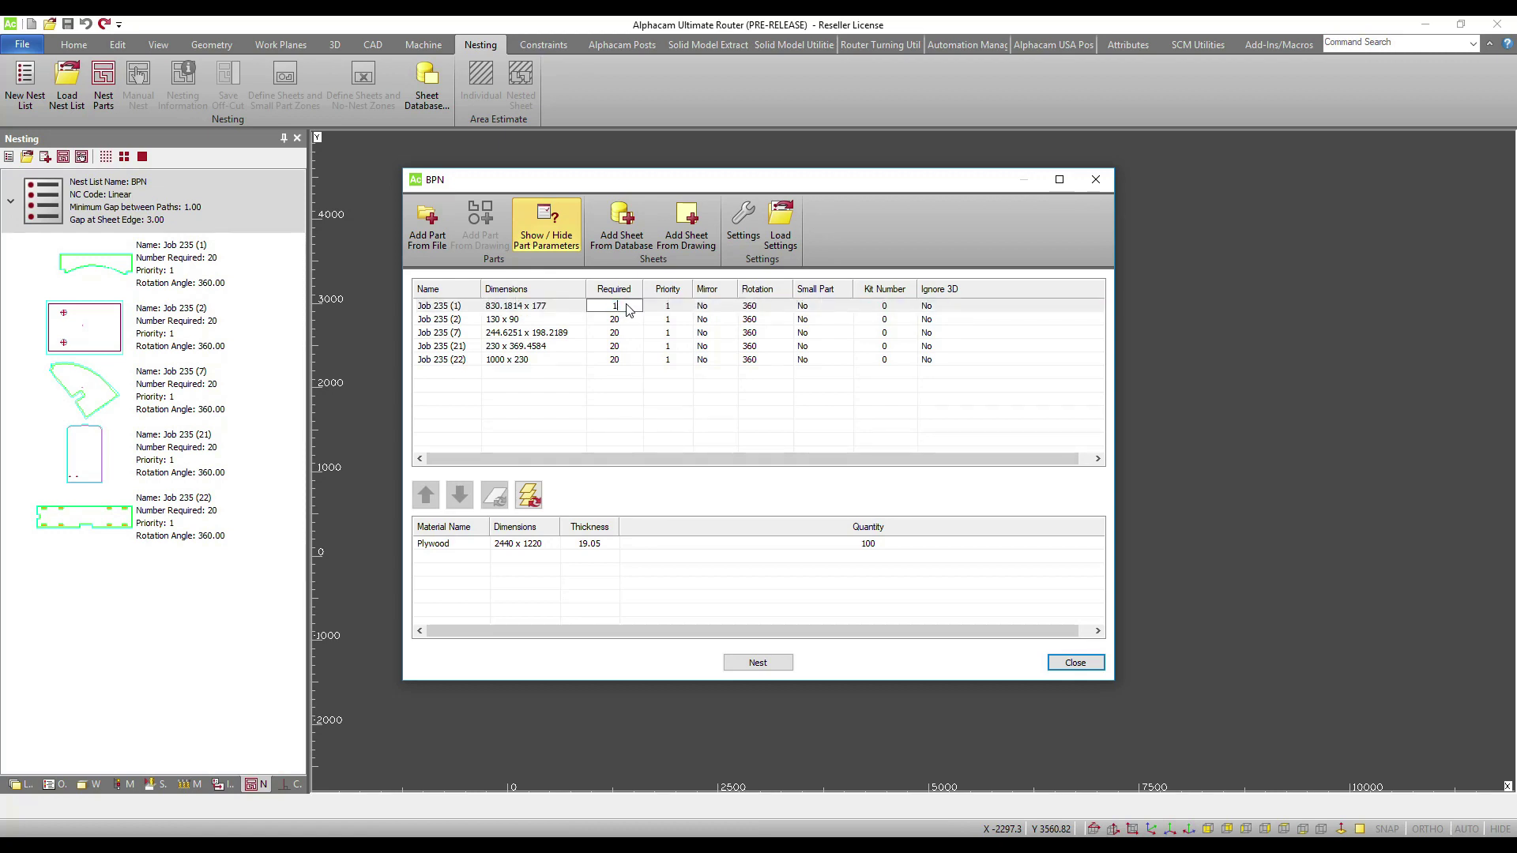
pyautogui.doubleClick(618, 321)
pyautogui.write('1')
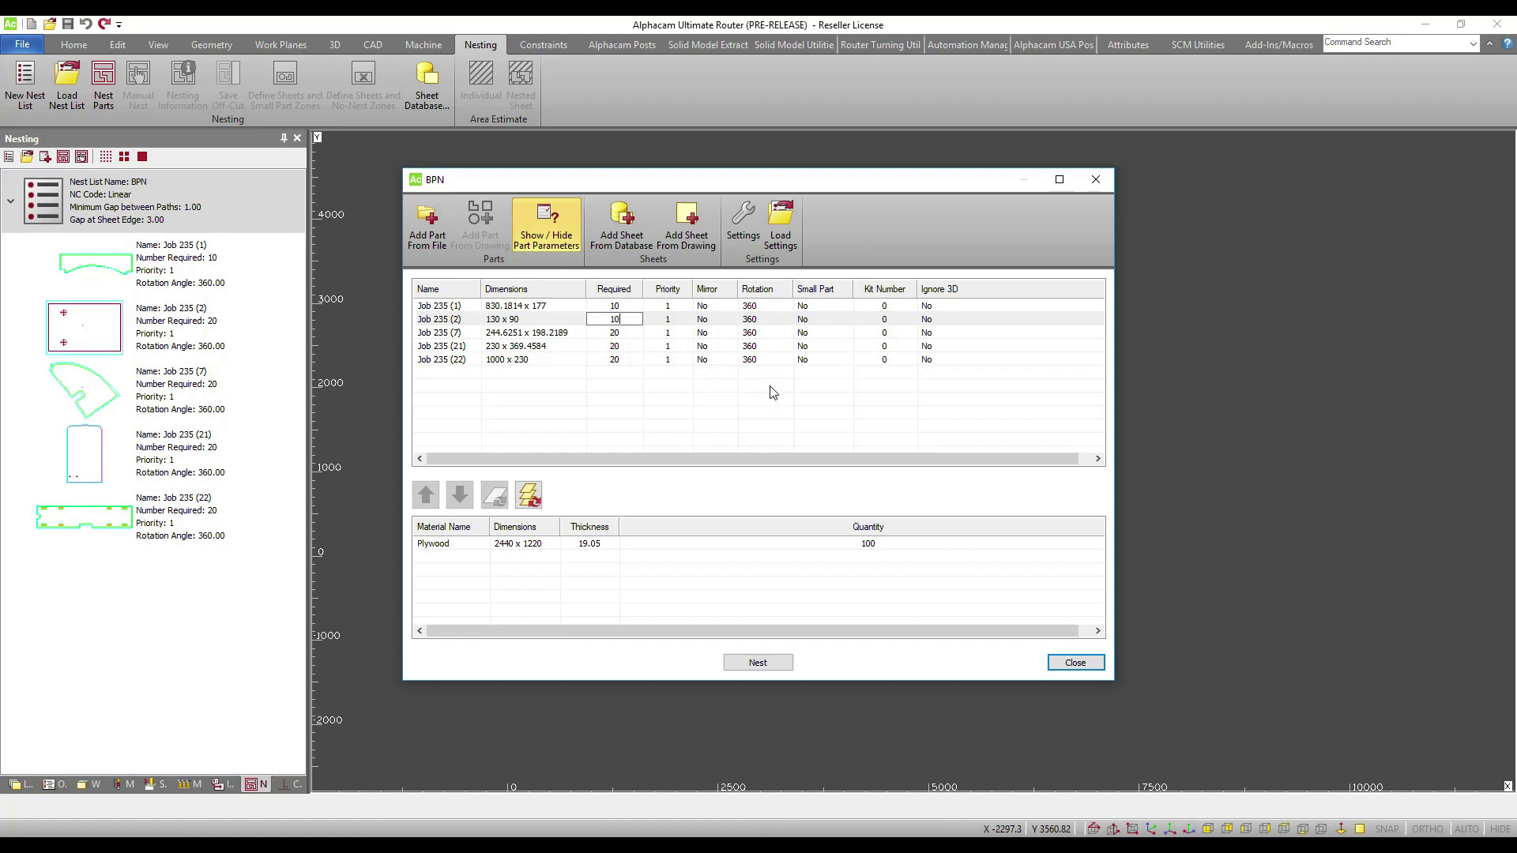
pyautogui.doubleClick(665, 360)
# Define all five Job 235 parts as small parts
pyautogui.click(822, 308)
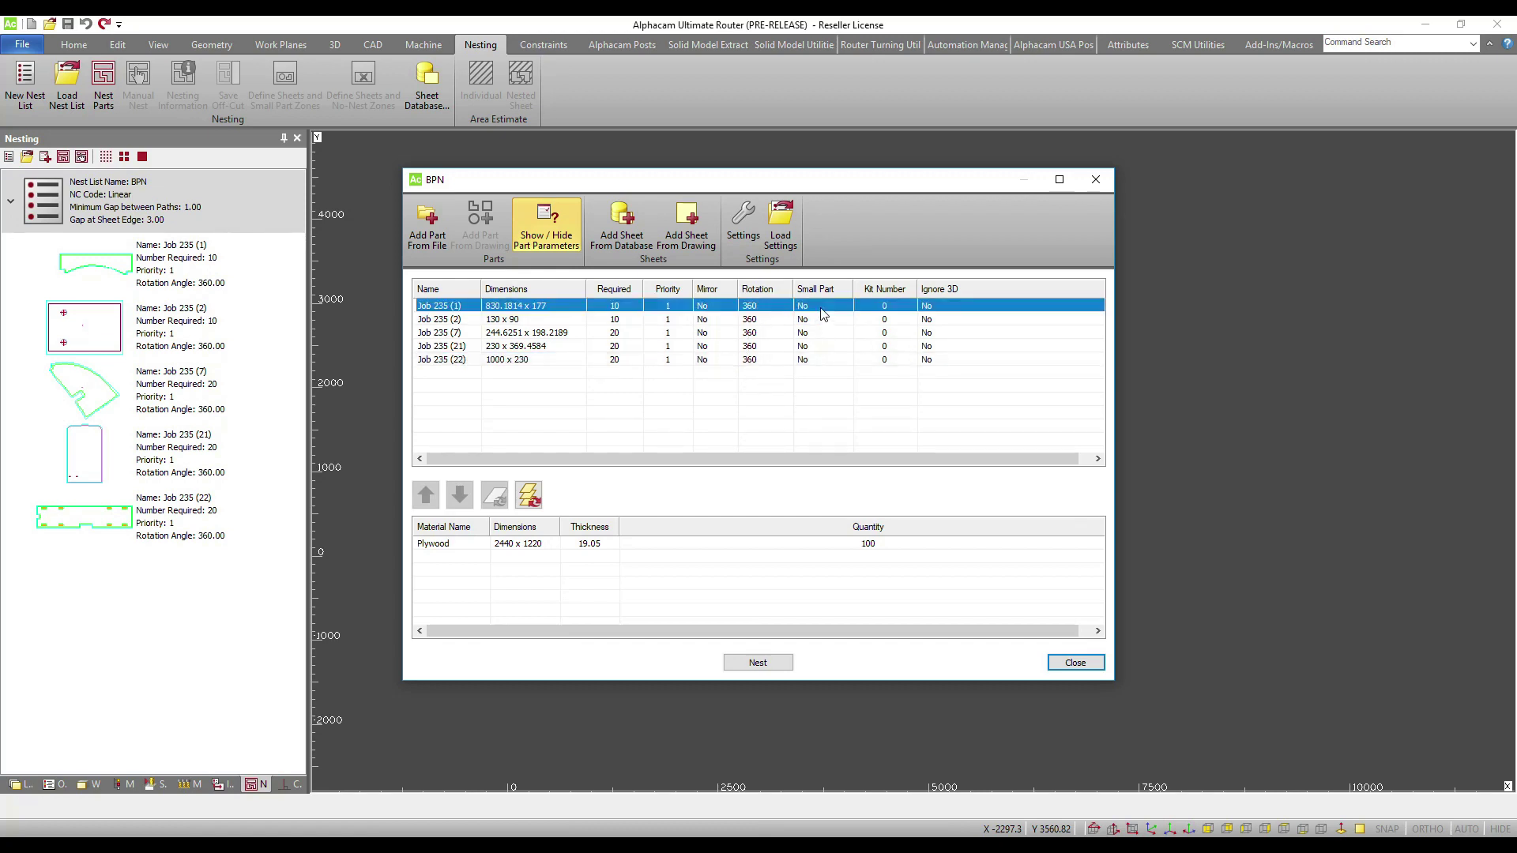
pyautogui.keyDown('shift'); pyautogui.click(821, 361); pyautogui.keyUp('shift')
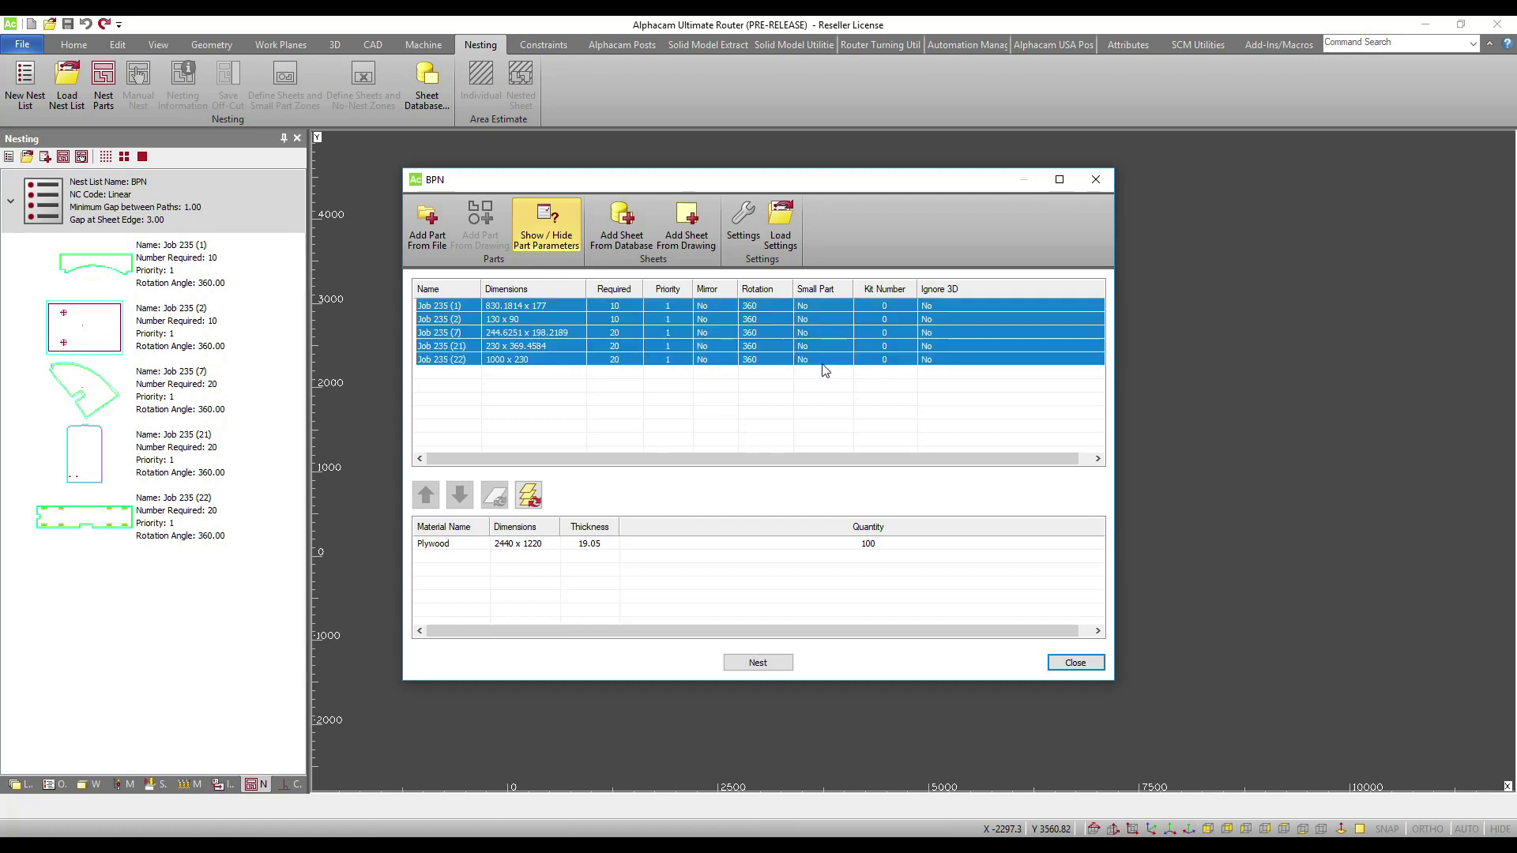
pyautogui.rightClick(823, 365)
pyautogui.click(875, 374)
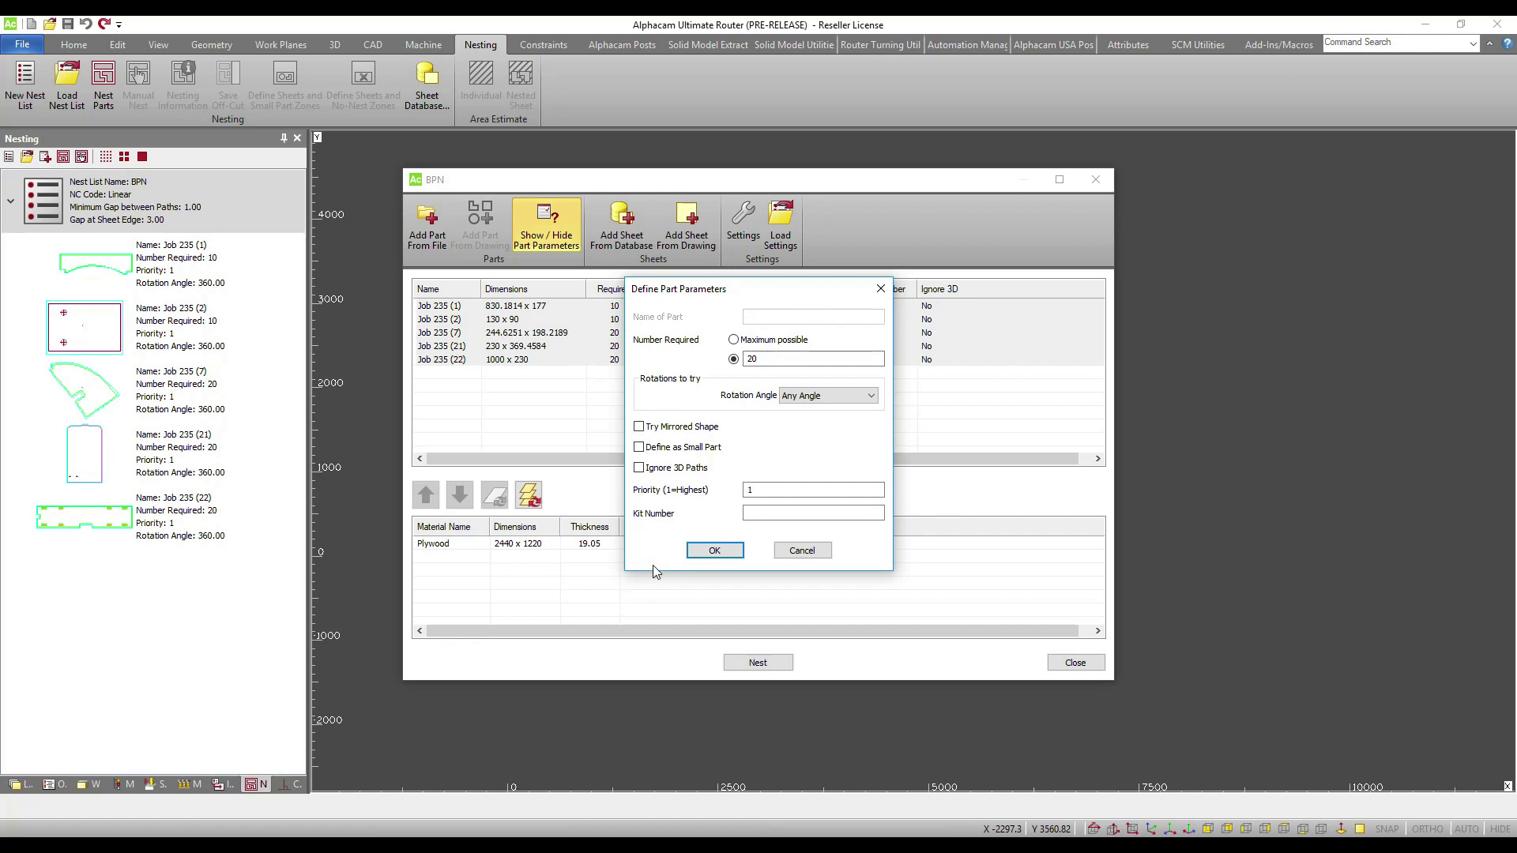
pyautogui.click(647, 448)
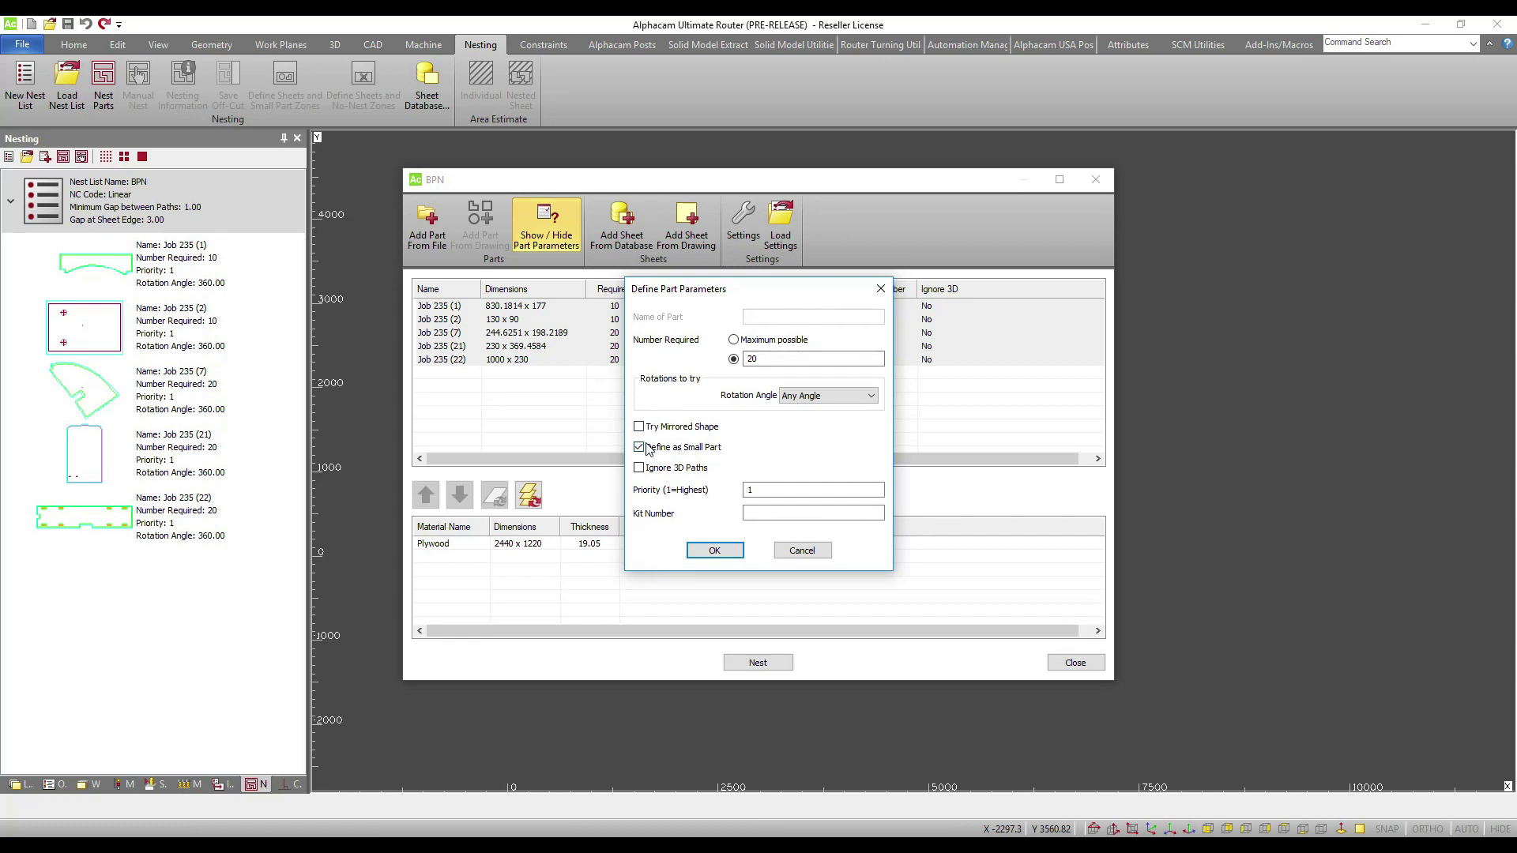
pyautogui.click(714, 549)
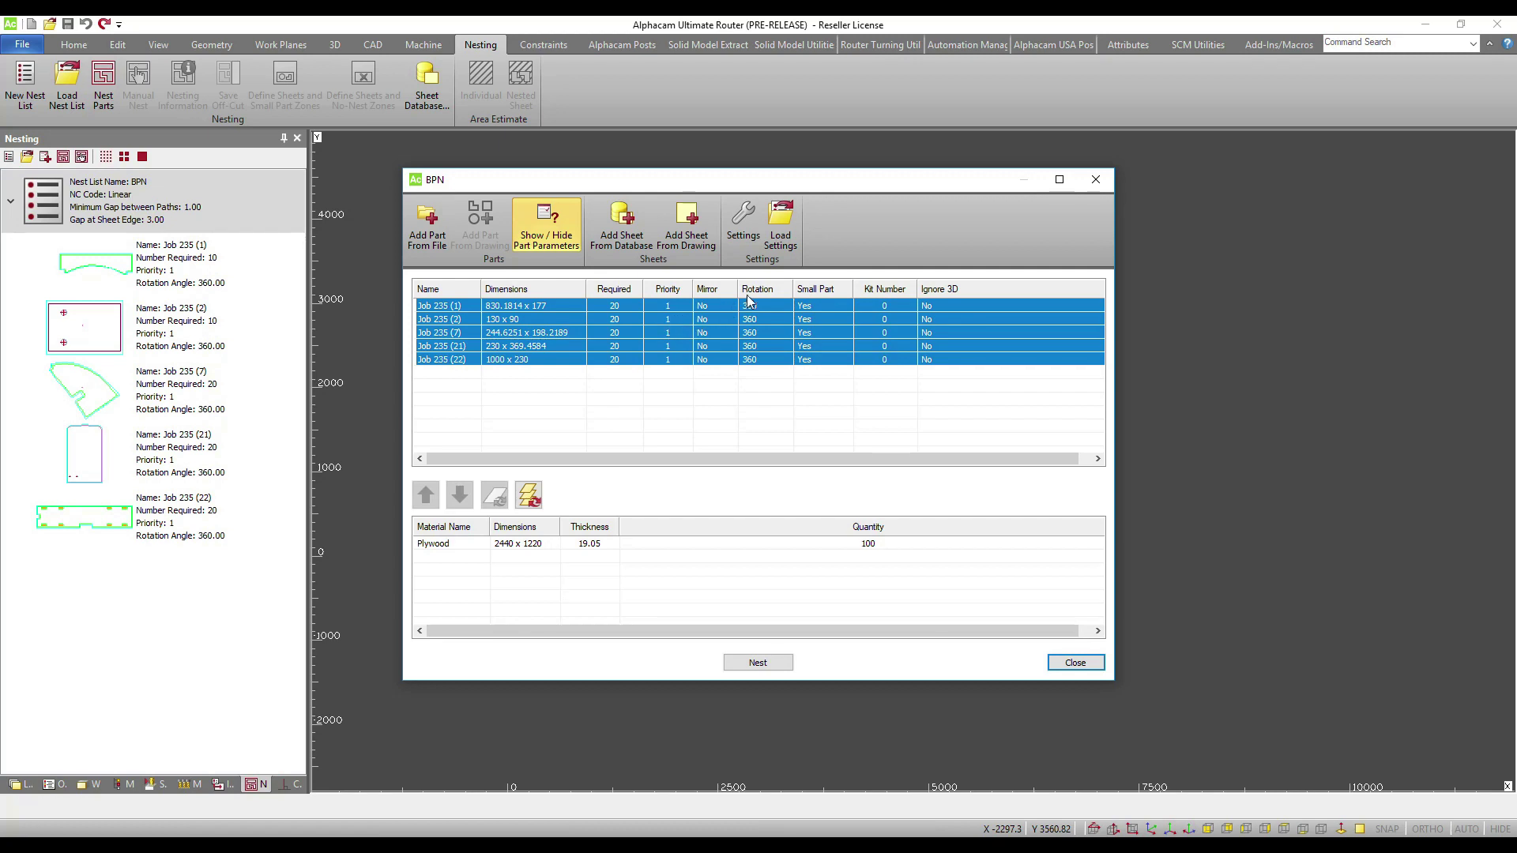
pyautogui.click(751, 221)
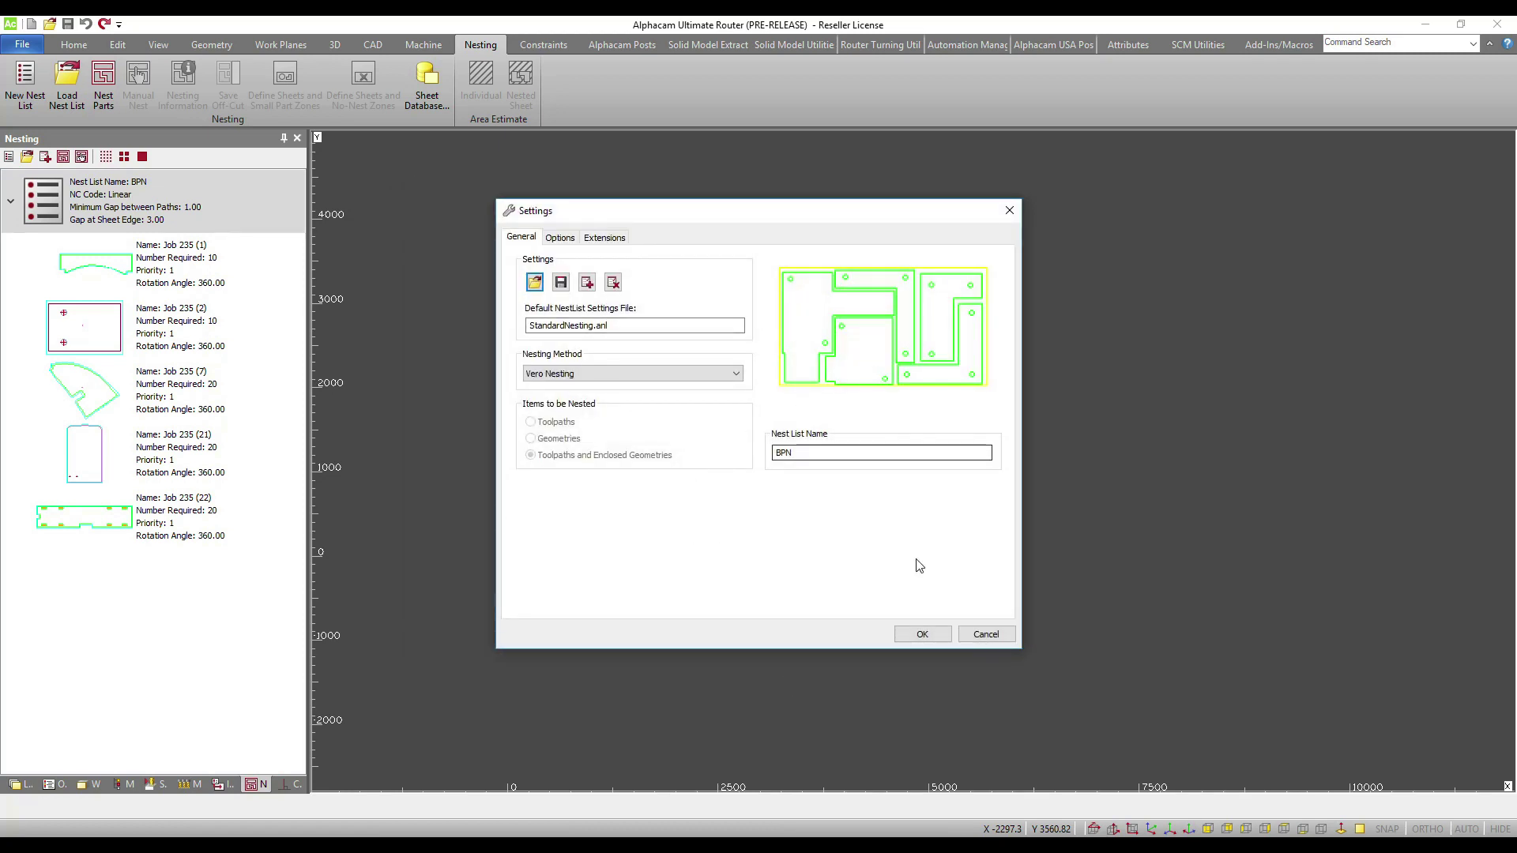
# Check the packing gap options and confirm Bridged Nesting among the special nesting functions
pyautogui.click(560, 238)
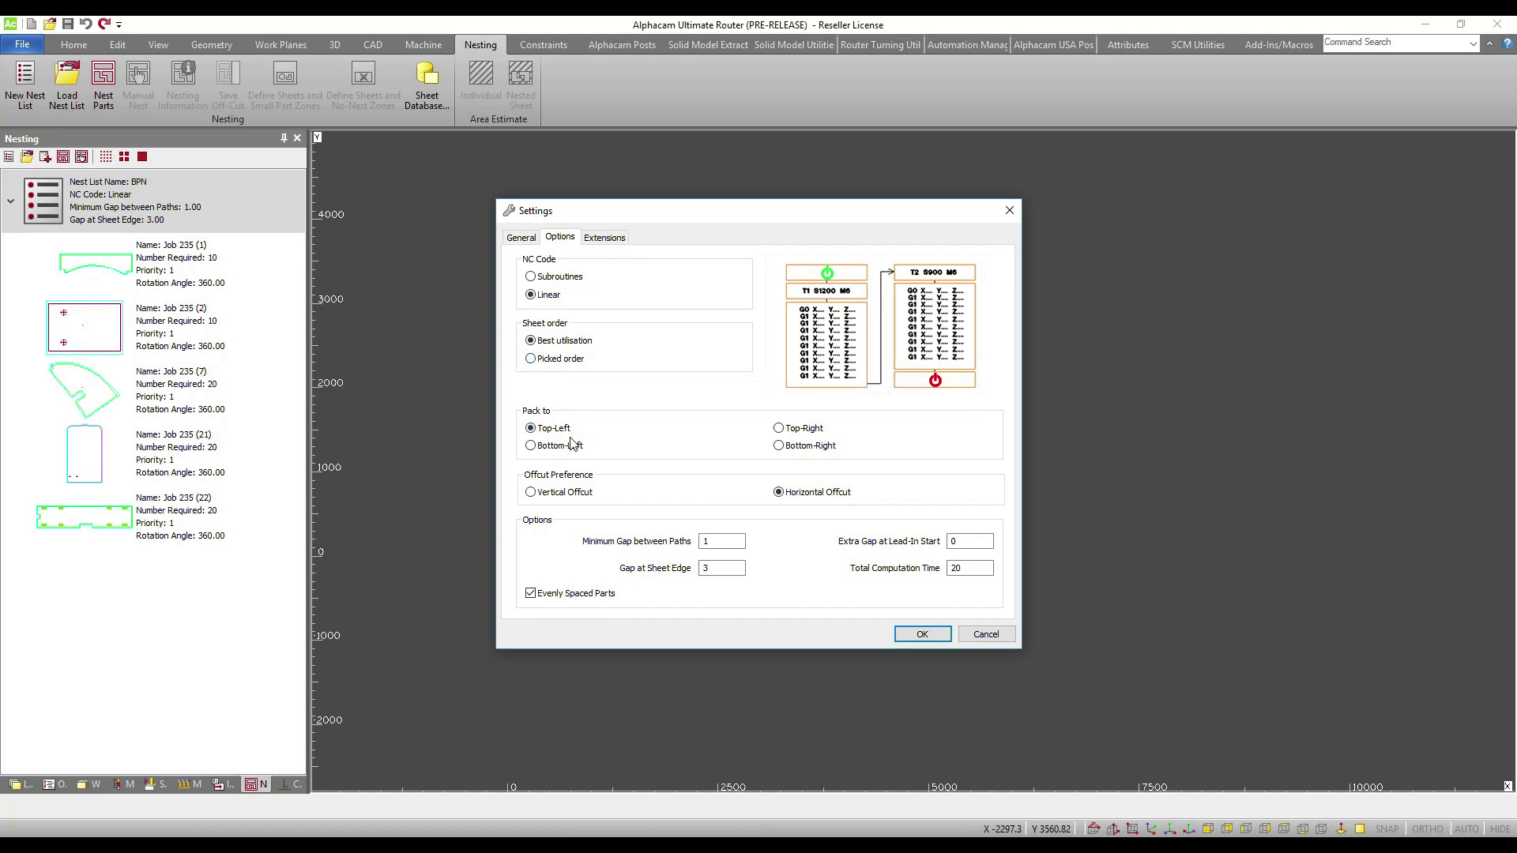
pyautogui.click(702, 544)
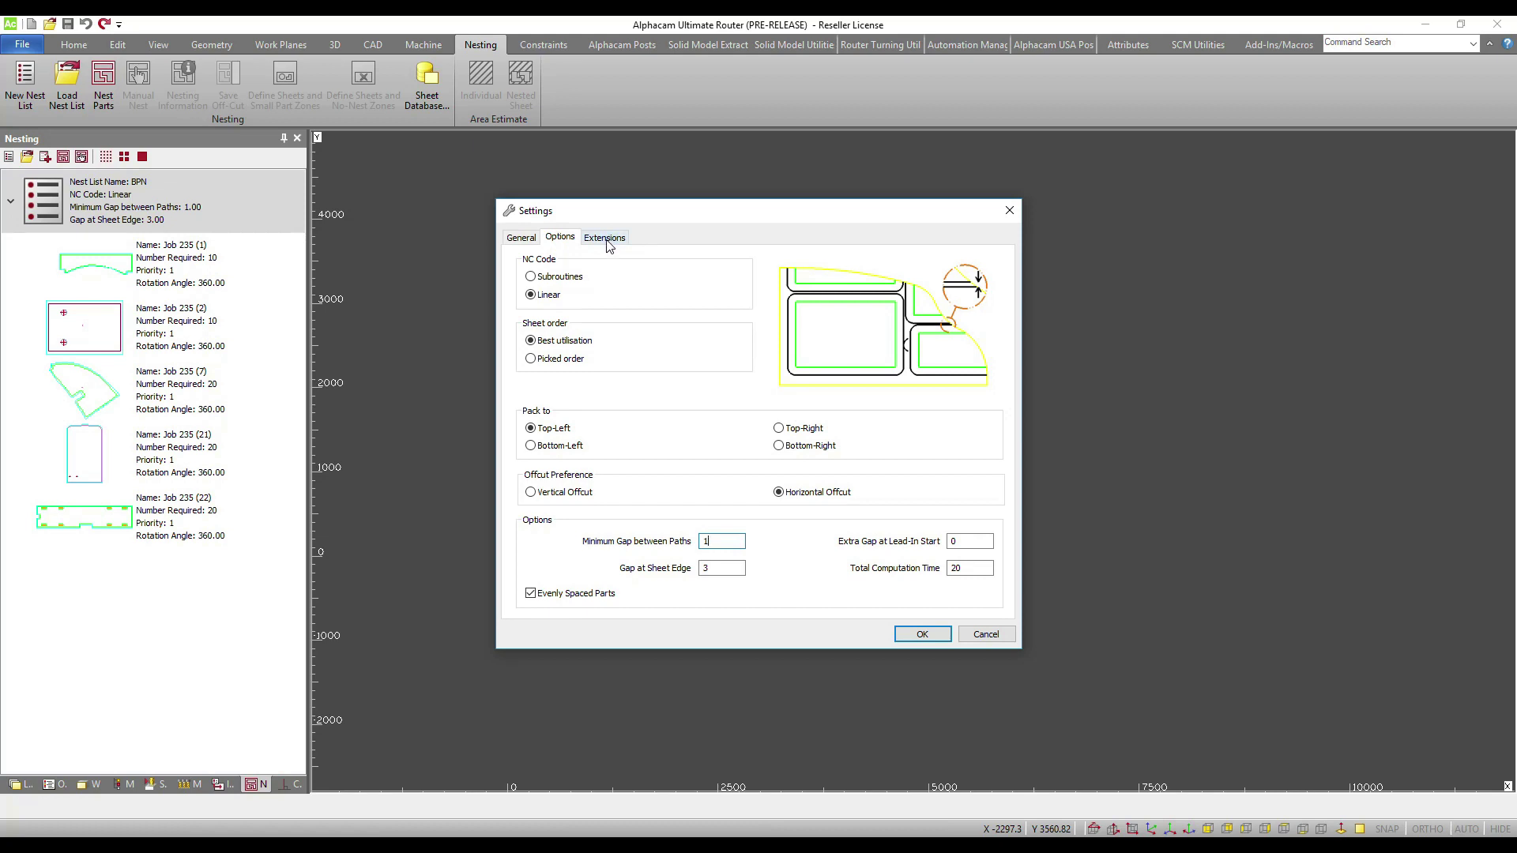
pyautogui.click(523, 238)
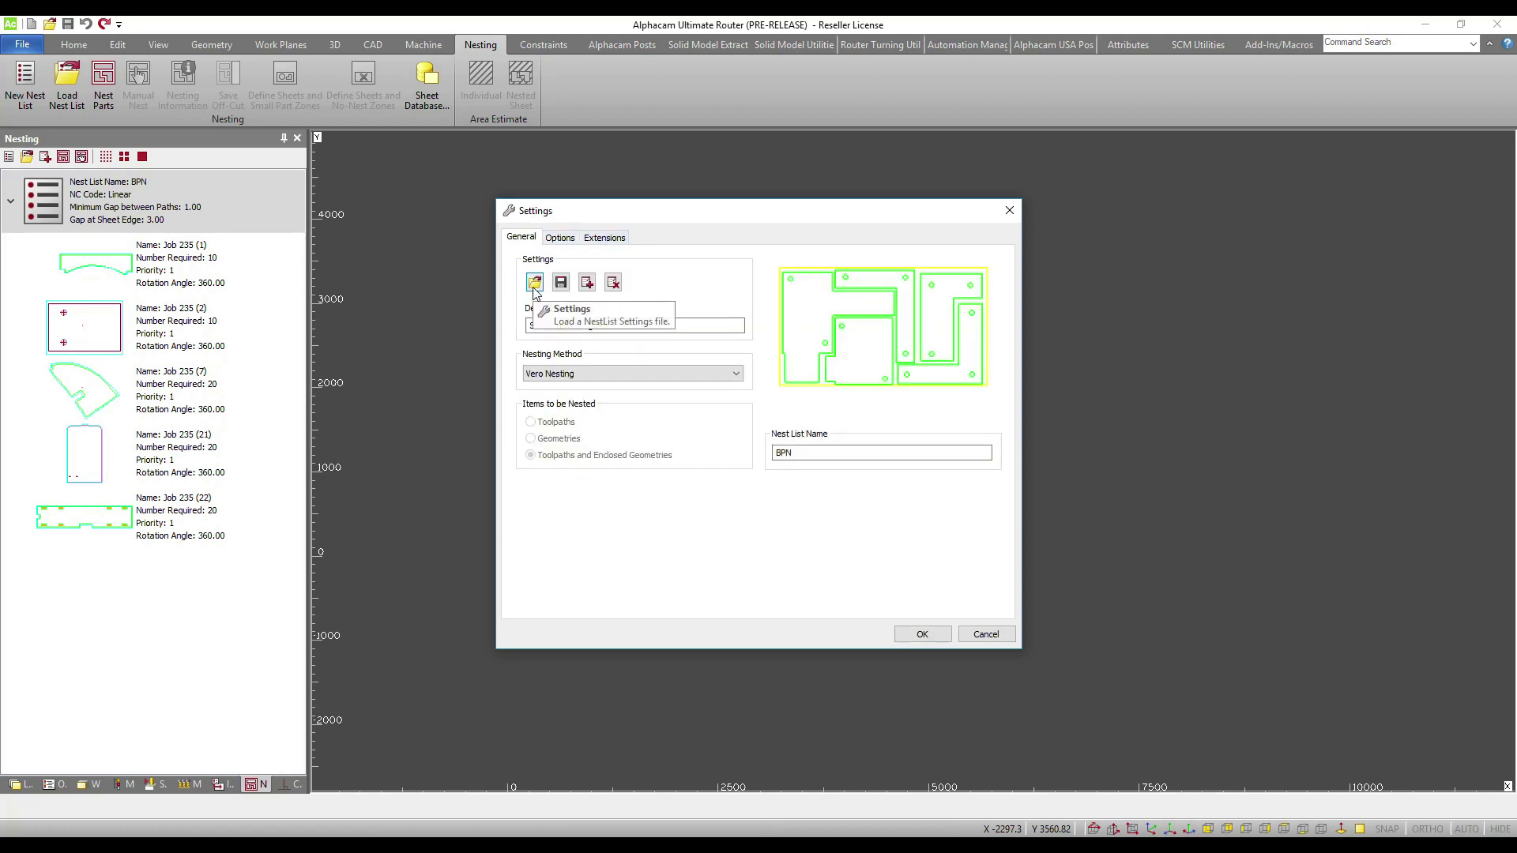
pyautogui.click(605, 238)
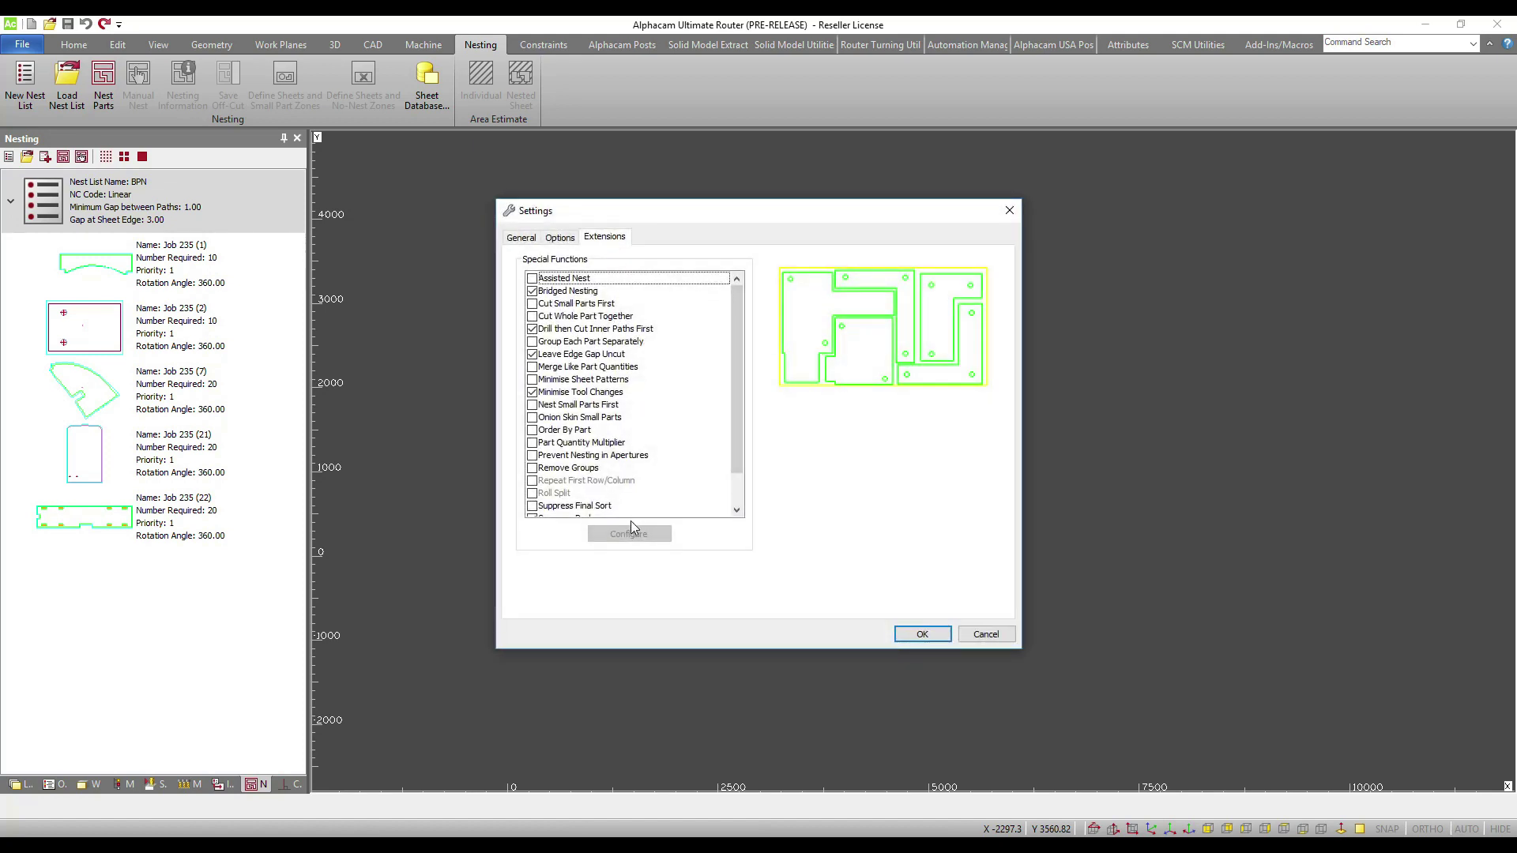
pyautogui.click(613, 291)
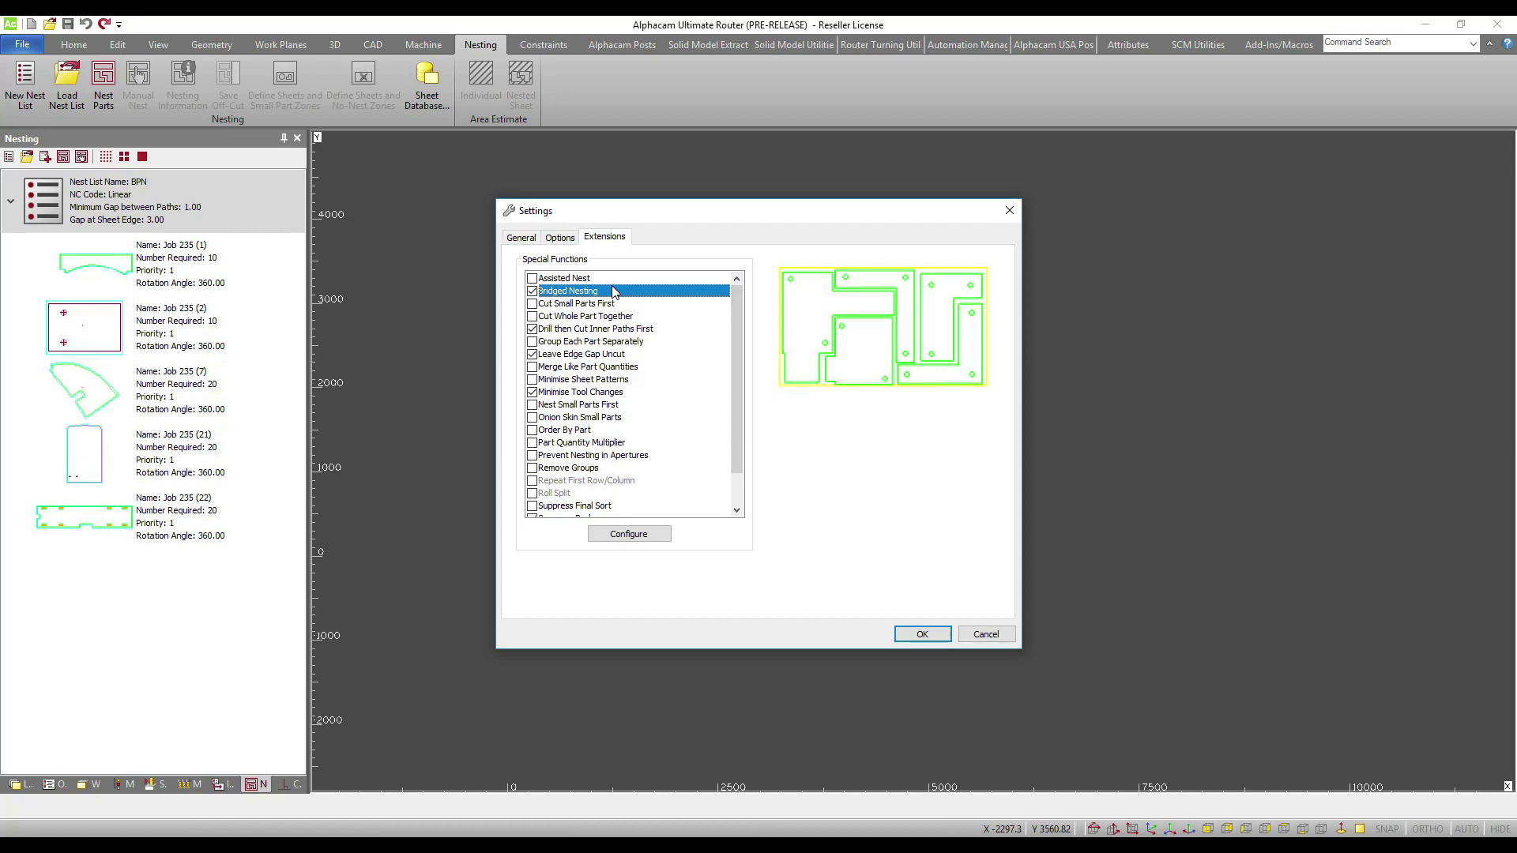
pyautogui.click(909, 634)
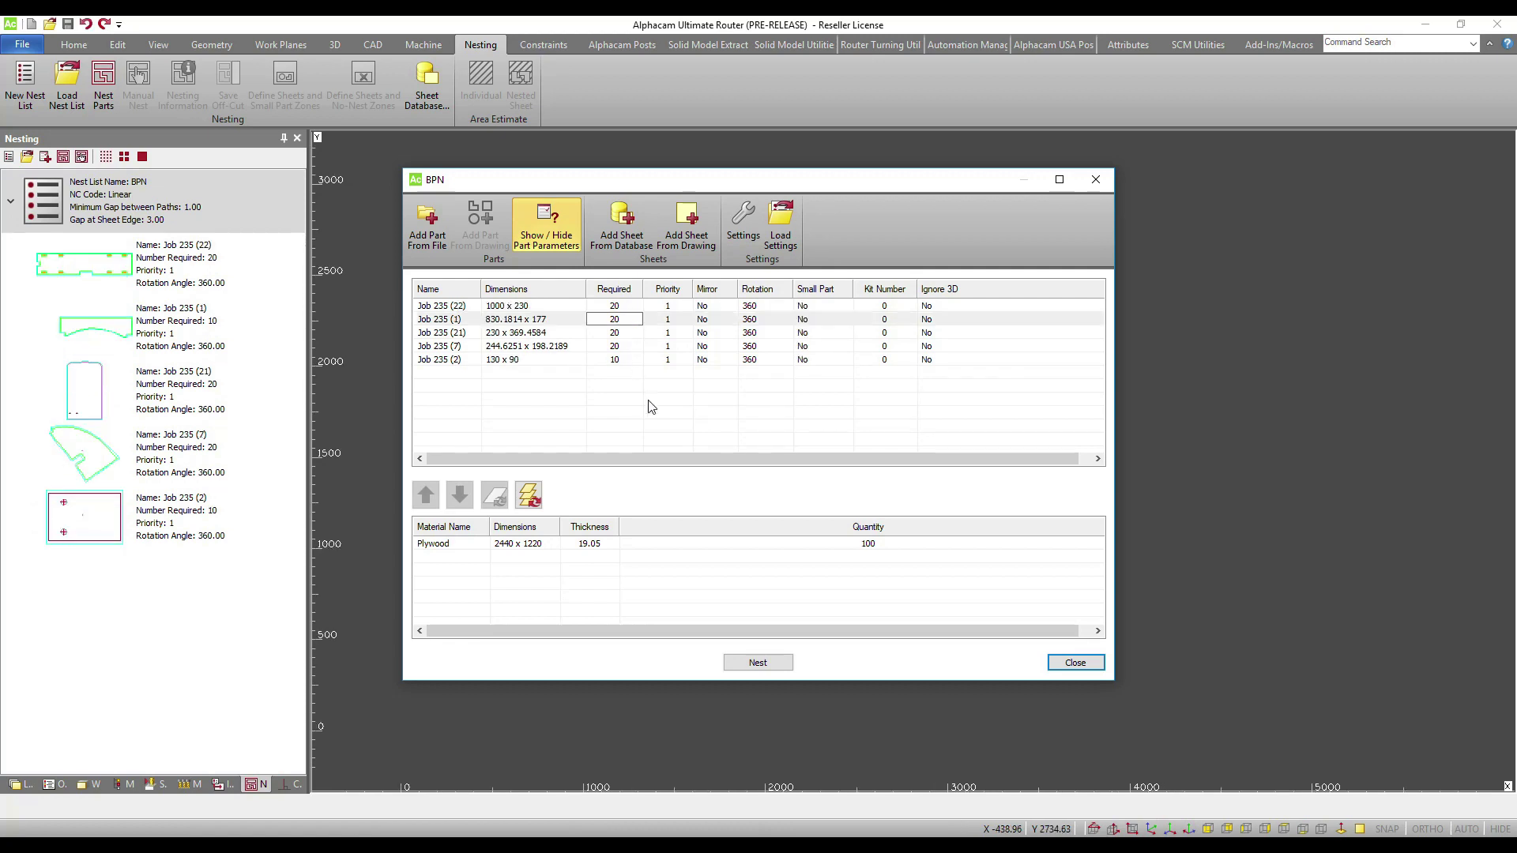
# Set the Required quantity to 20, re-nest, keep the four-sheet result and zoom into sheet A4
pyautogui.click(630, 360)
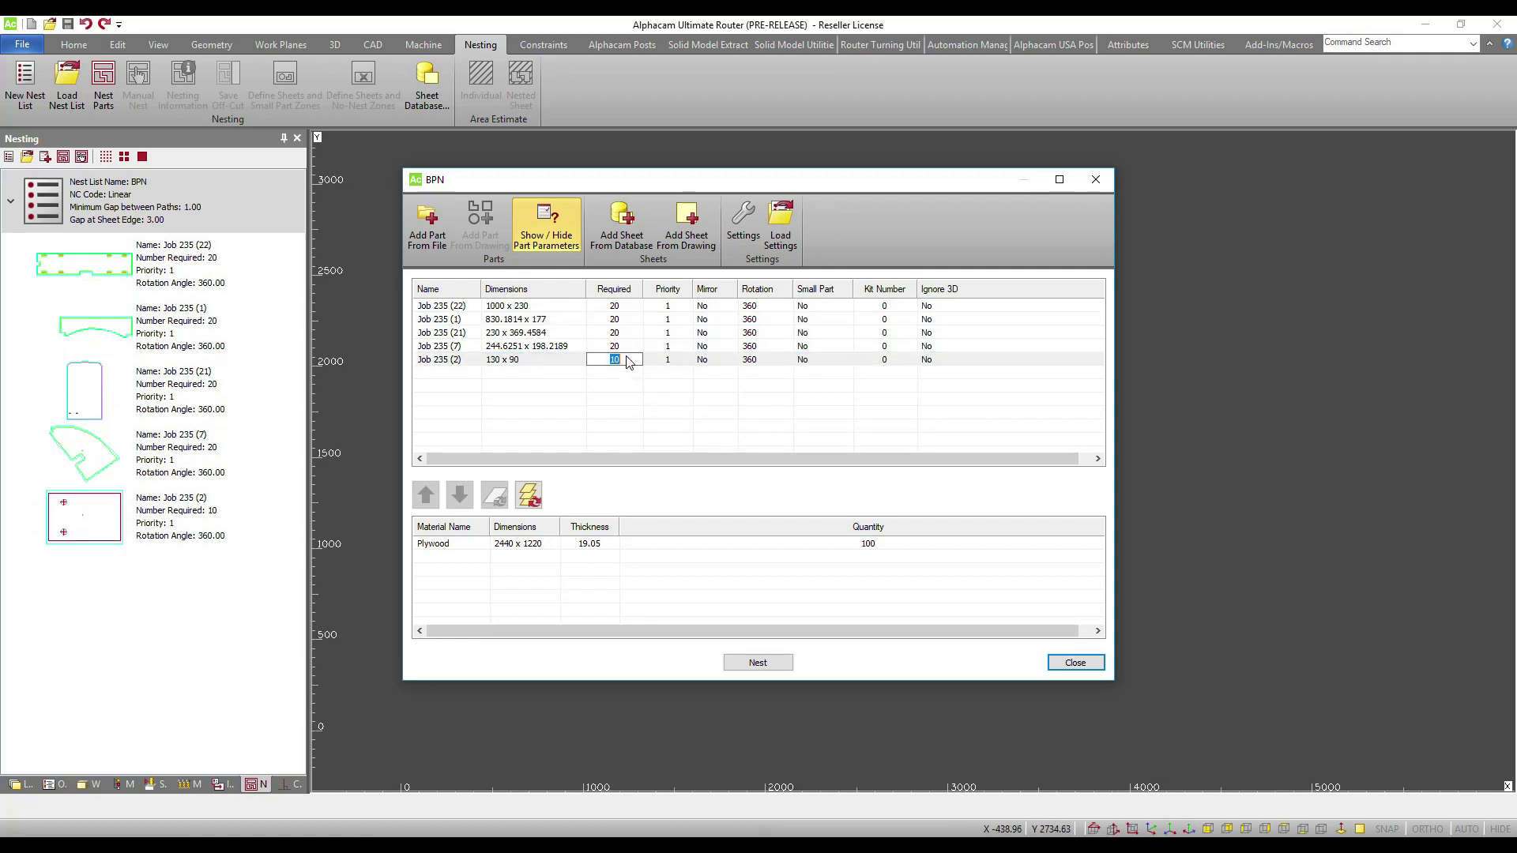
pyautogui.click(761, 664)
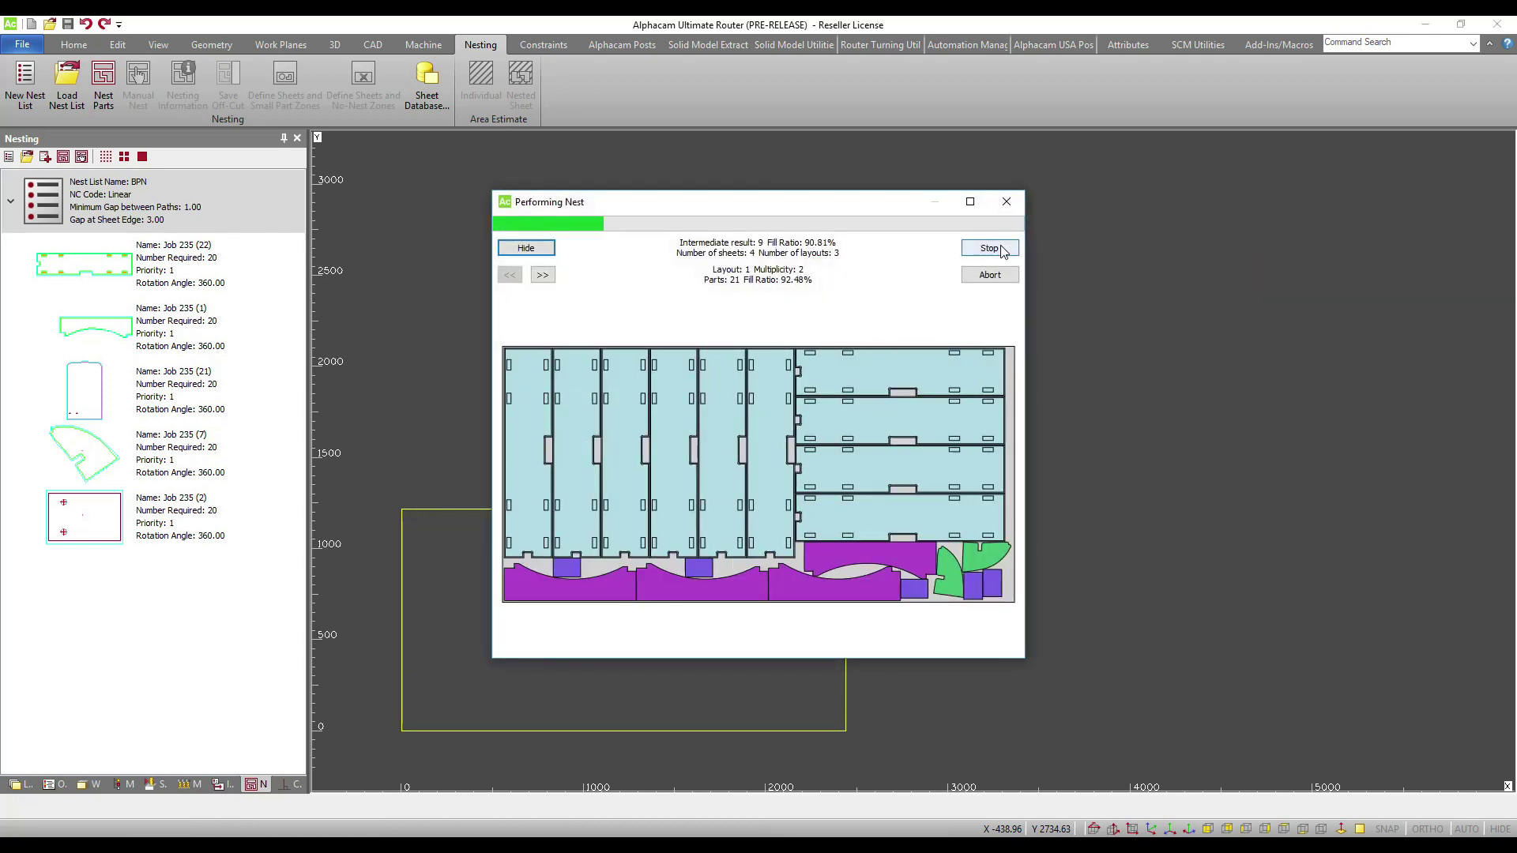
pyautogui.click(990, 249)
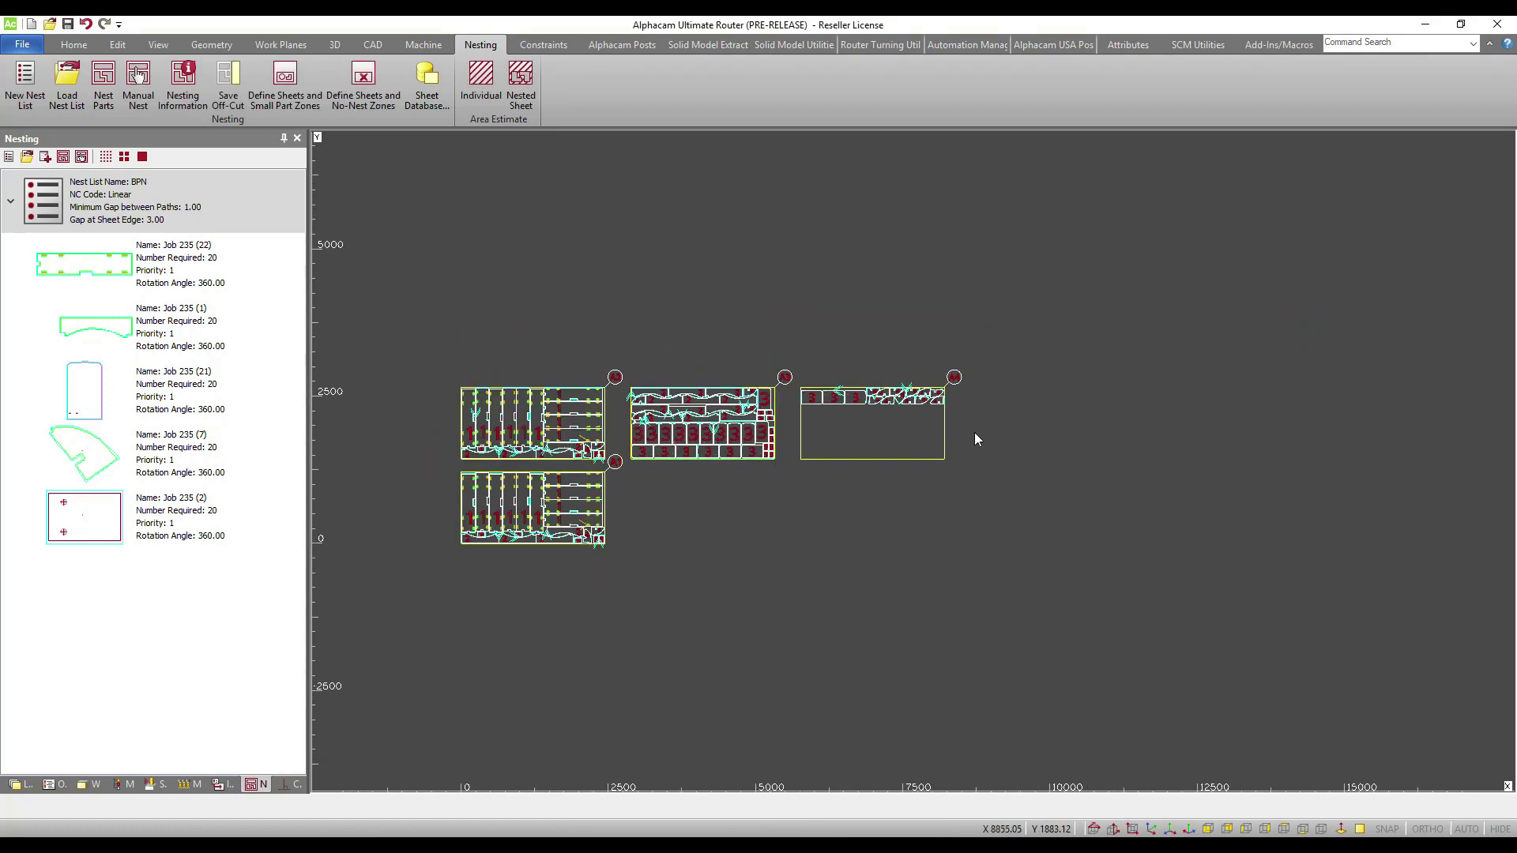
pyautogui.scroll(5, 983, 436)
pyautogui.scroll(2, 1019, 380)
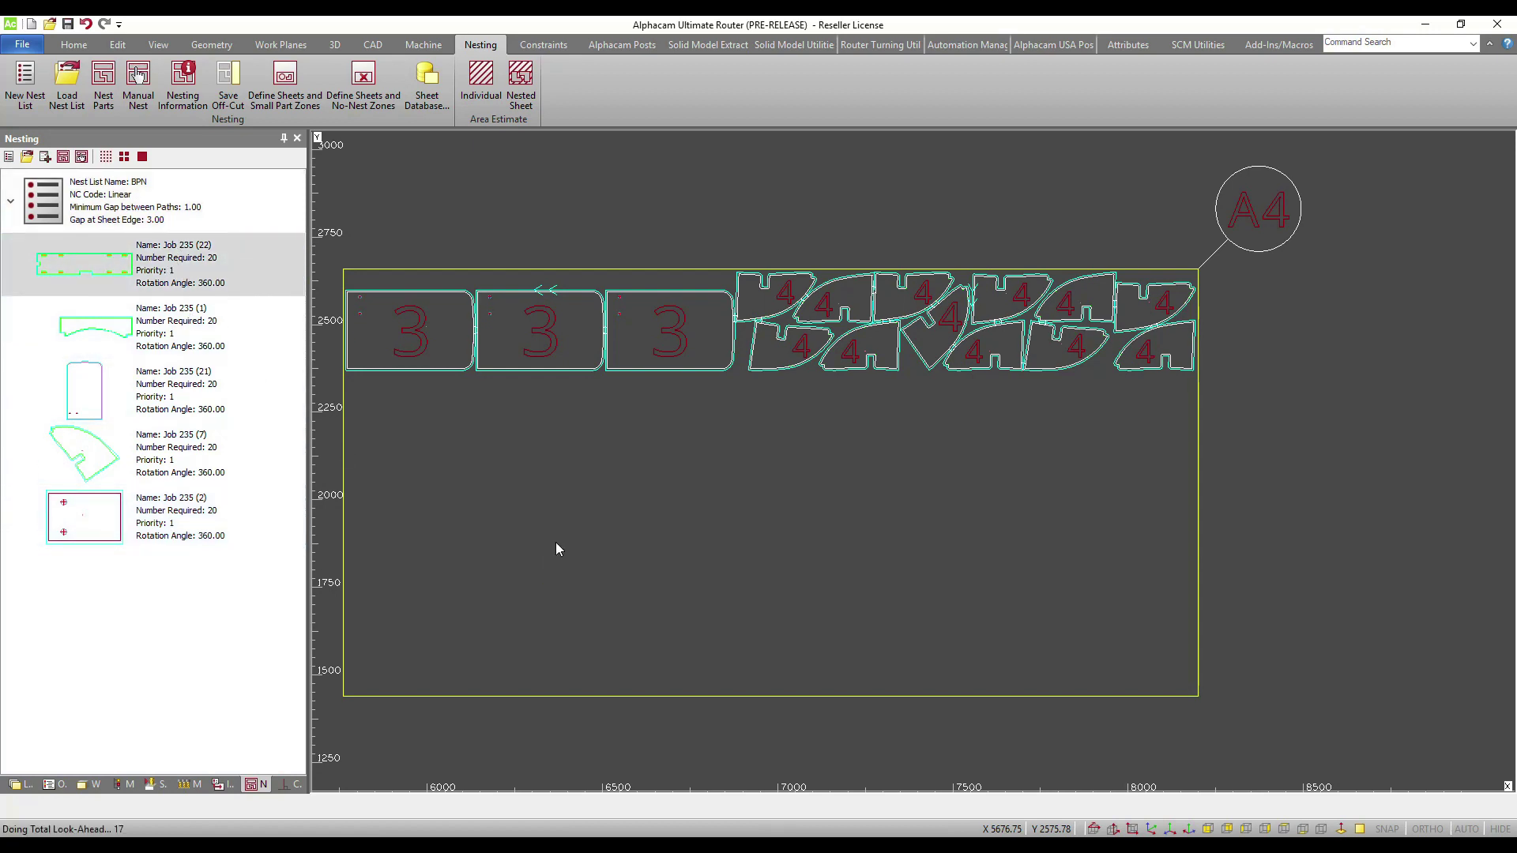
# Place three horizontal Job 235 (22) long parts in a column on sheet A4 under the 3s
pyautogui.click(580, 535)
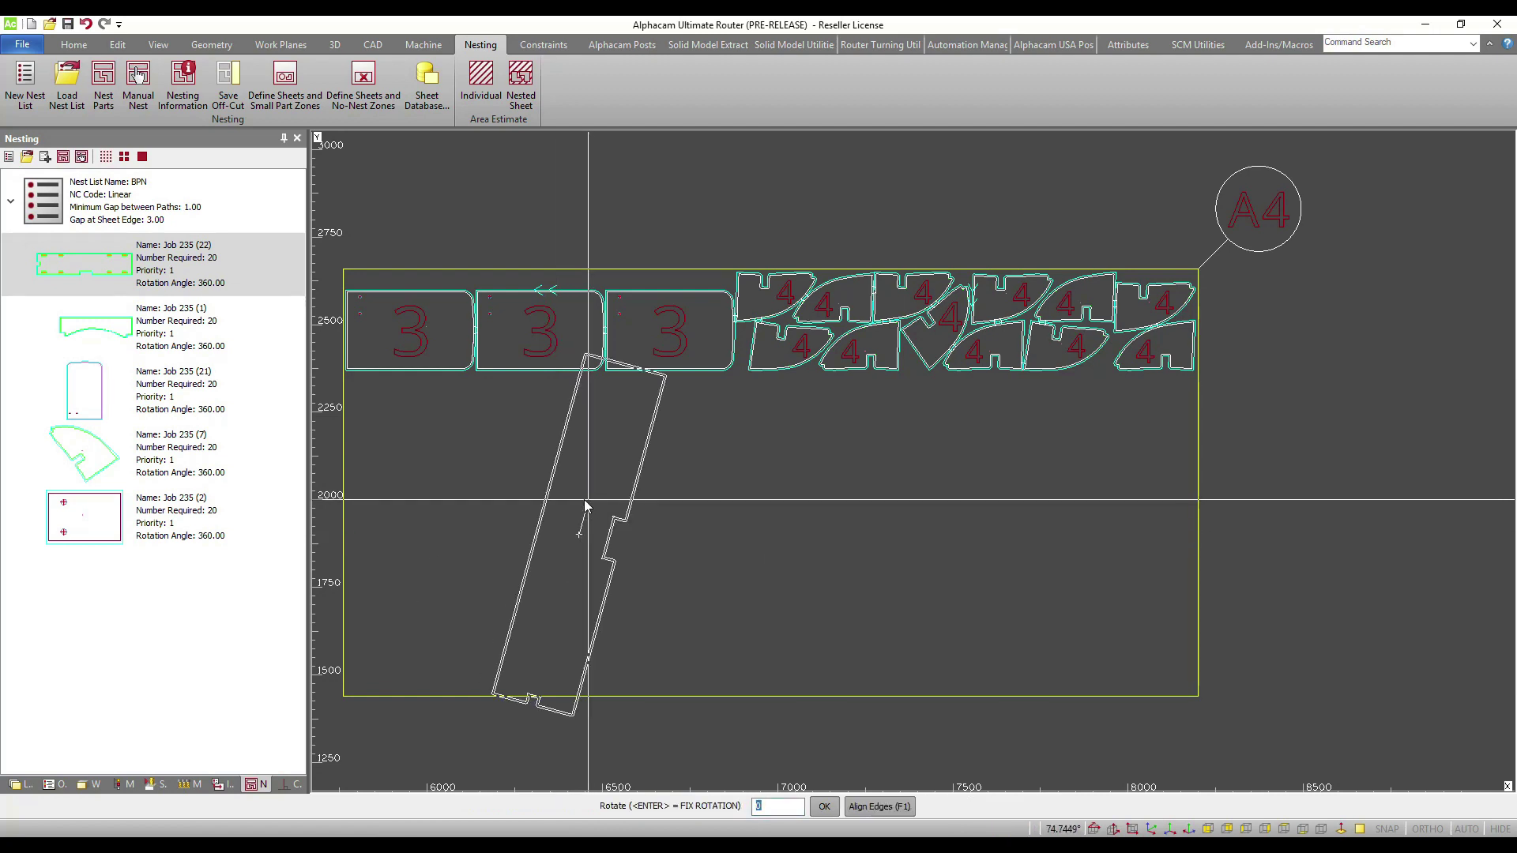
pyautogui.click(646, 512)
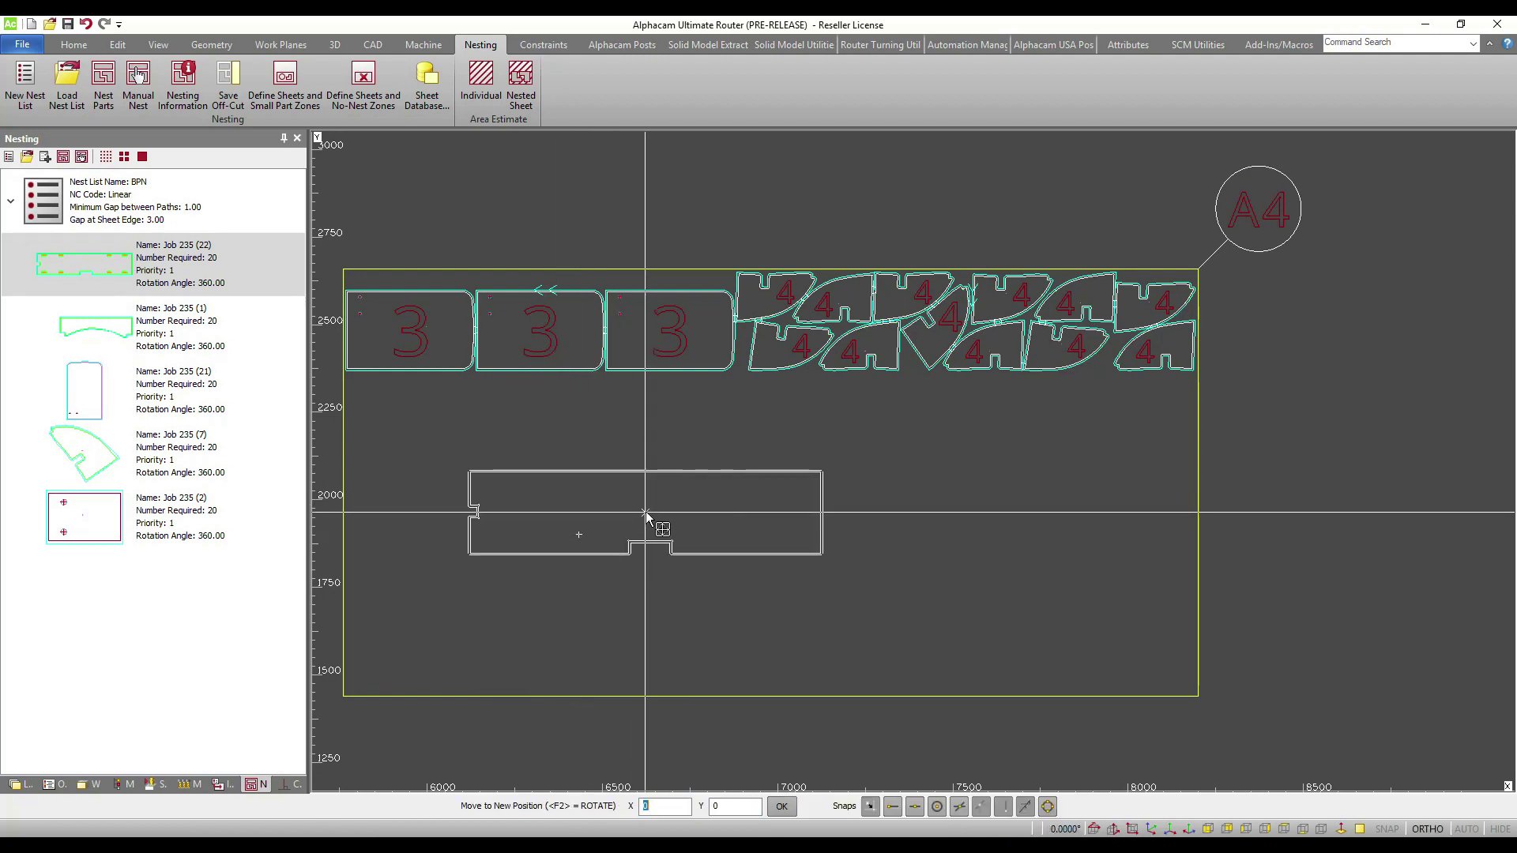
pyautogui.click(469, 386)
pyautogui.click(478, 467)
pyautogui.click(632, 562)
pyautogui.click(482, 553)
pyautogui.click(646, 656)
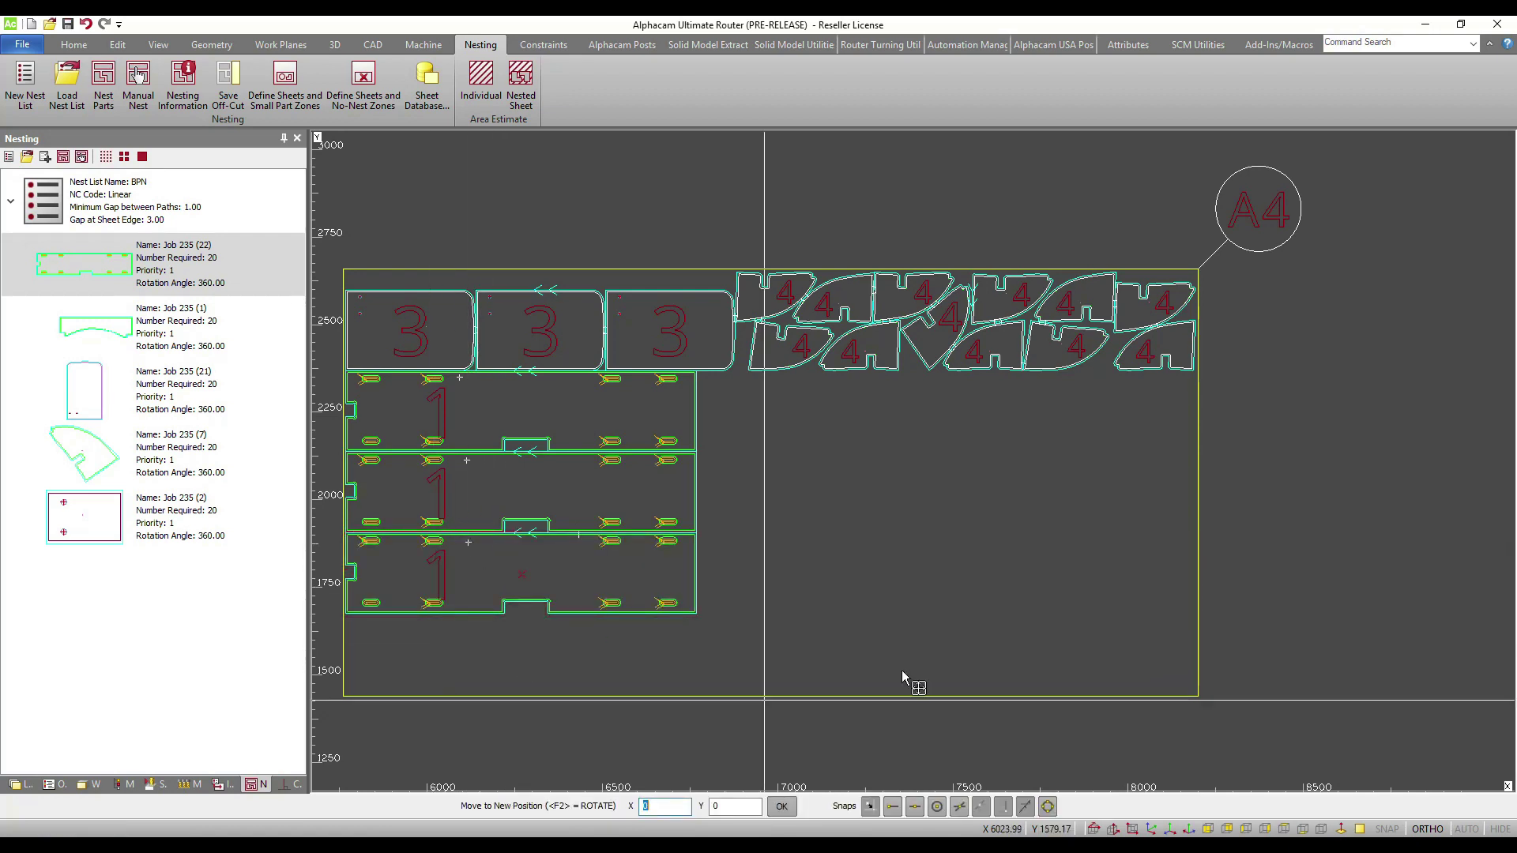
# Place two more Job 235 (22) parts to their right, then drag a Job 235 (7) part onto A4
pyautogui.click(863, 407)
pyautogui.click(847, 392)
pyautogui.click(854, 474)
pyautogui.click(838, 468)
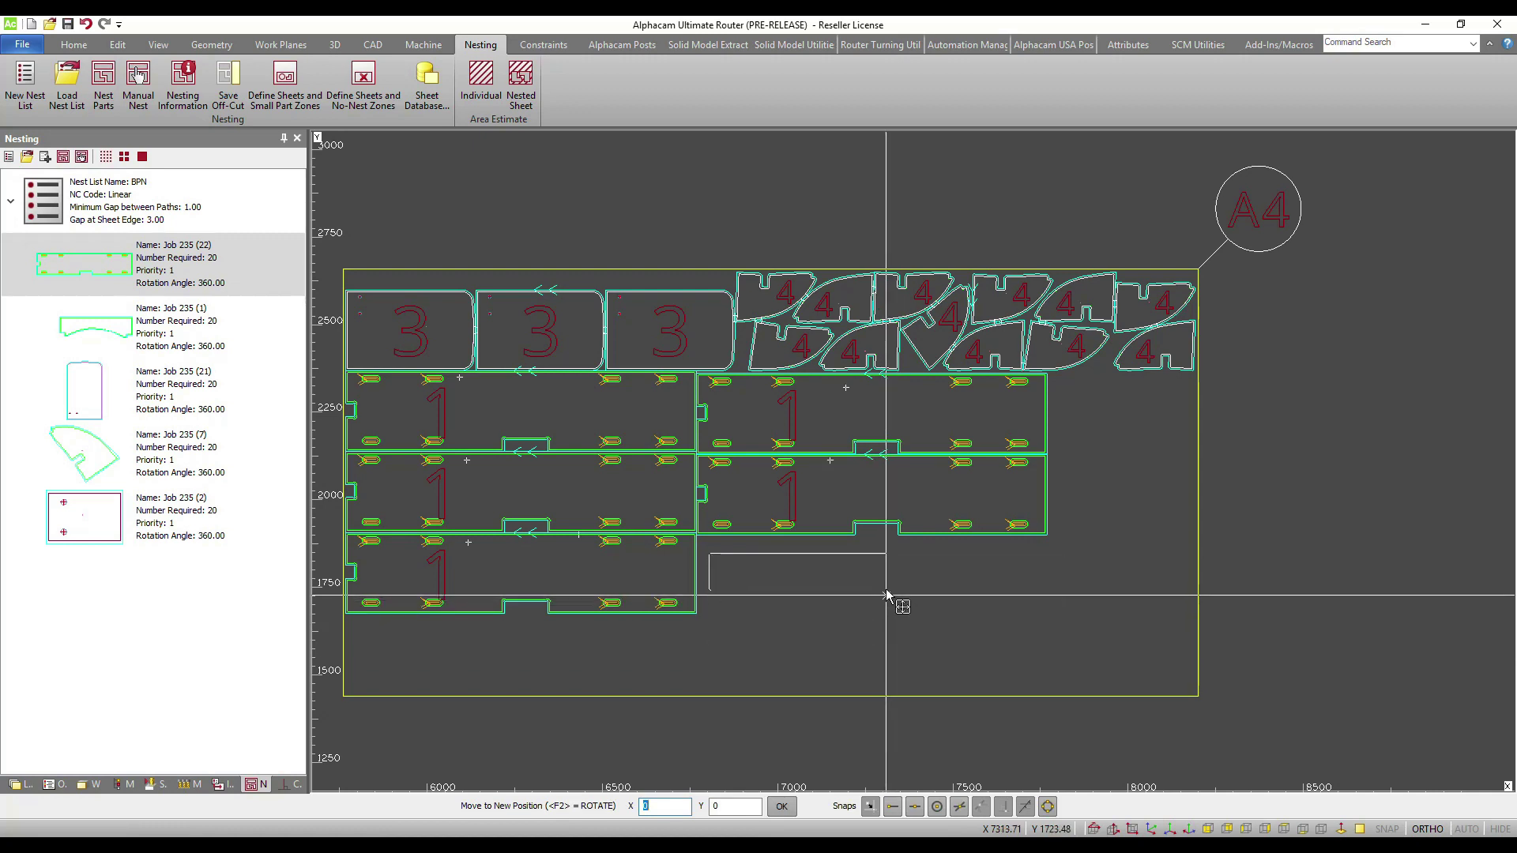
pyautogui.press('Escape')
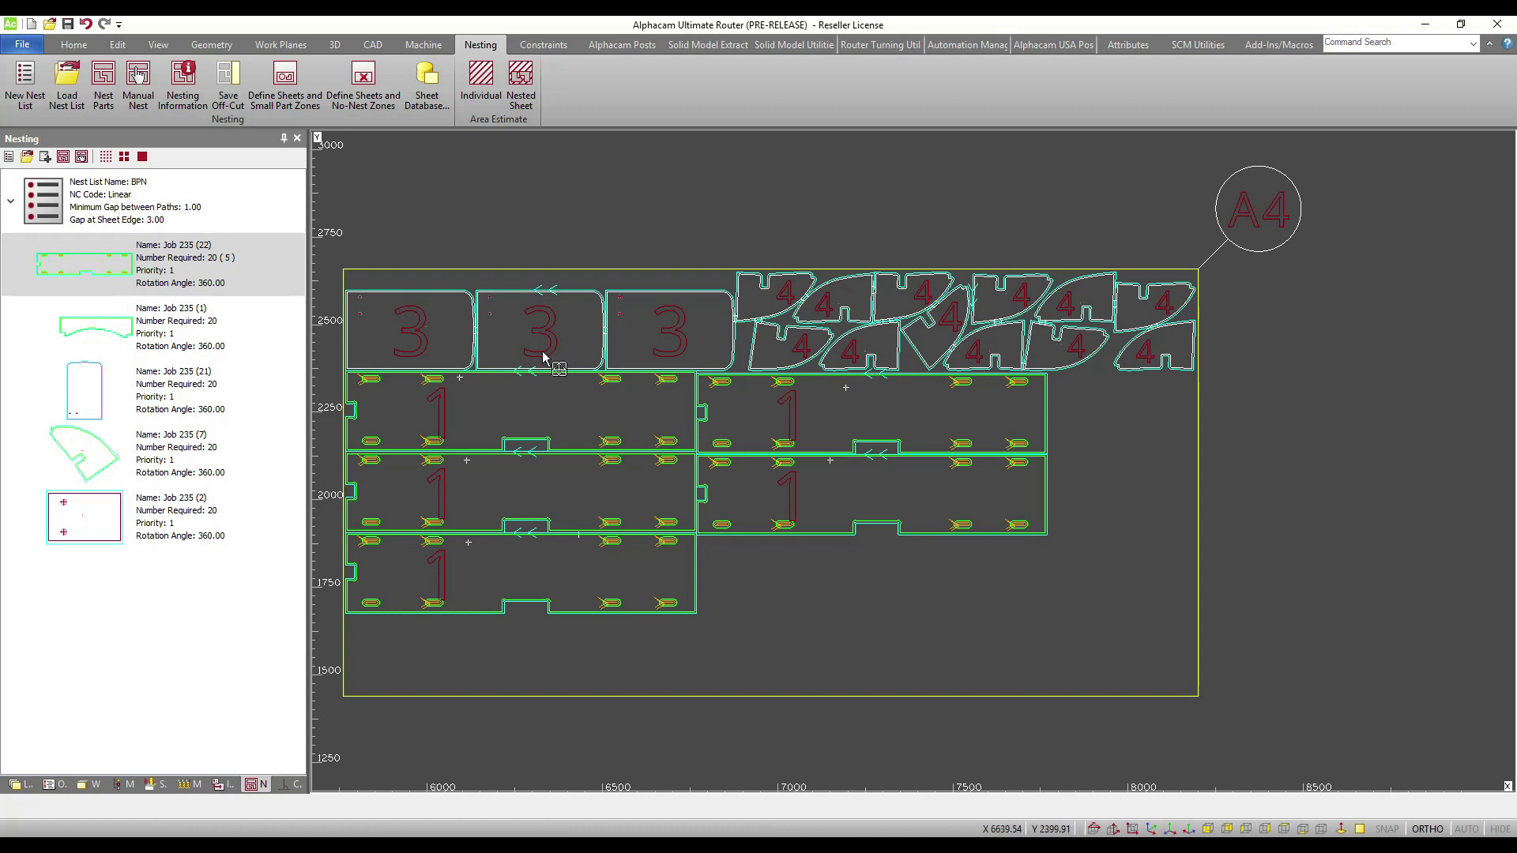
pyautogui.click(124, 458)
pyautogui.moveTo(124, 458); pyautogui.dragTo(908, 586)
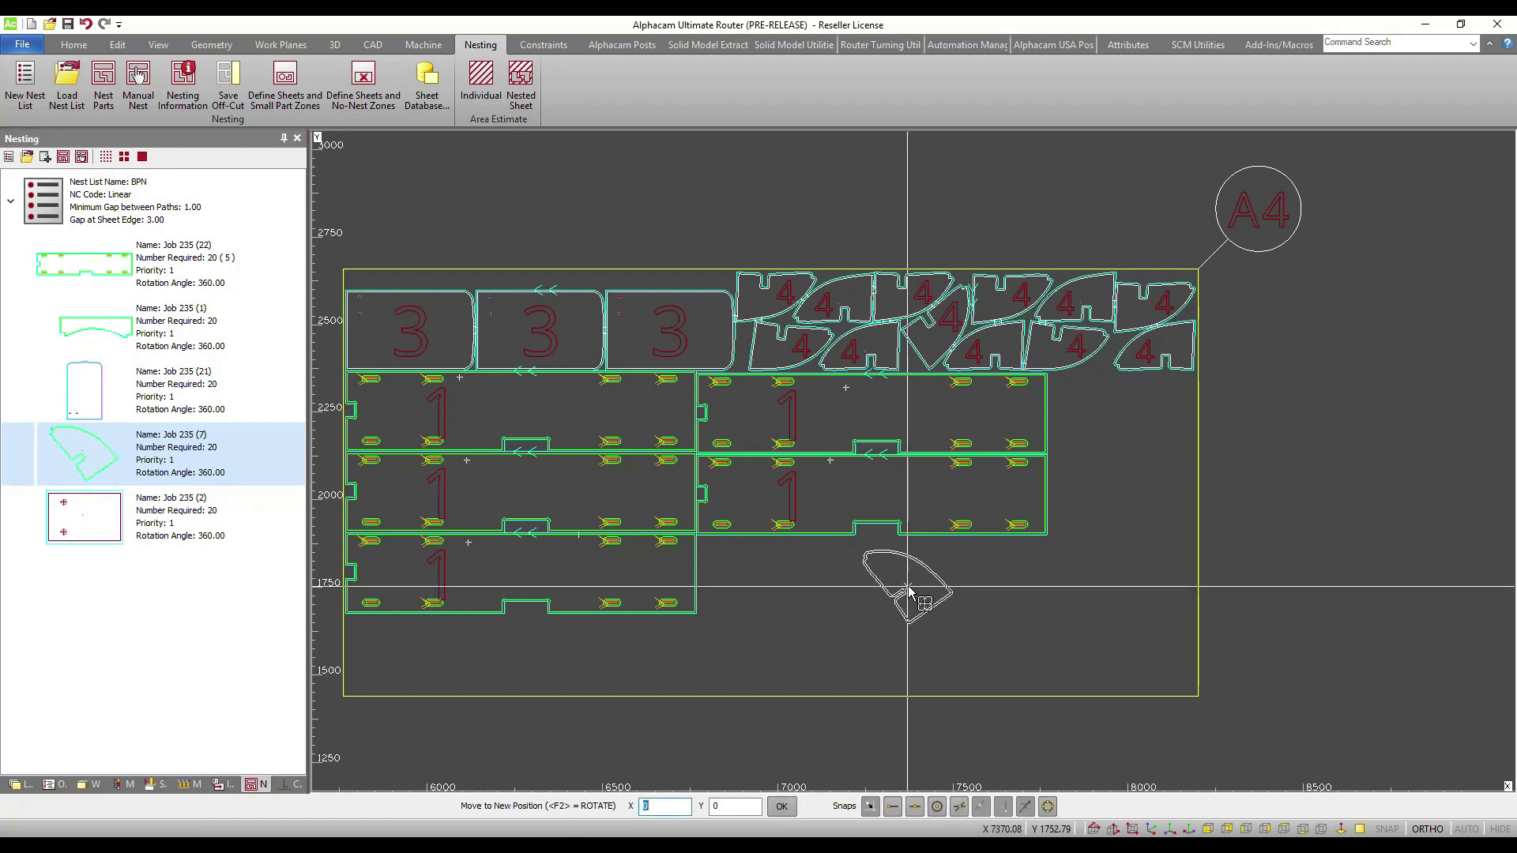
# Rotate the Job 235 (7) part, align its edge to the long part's edge, and place it
pyautogui.press('F2')
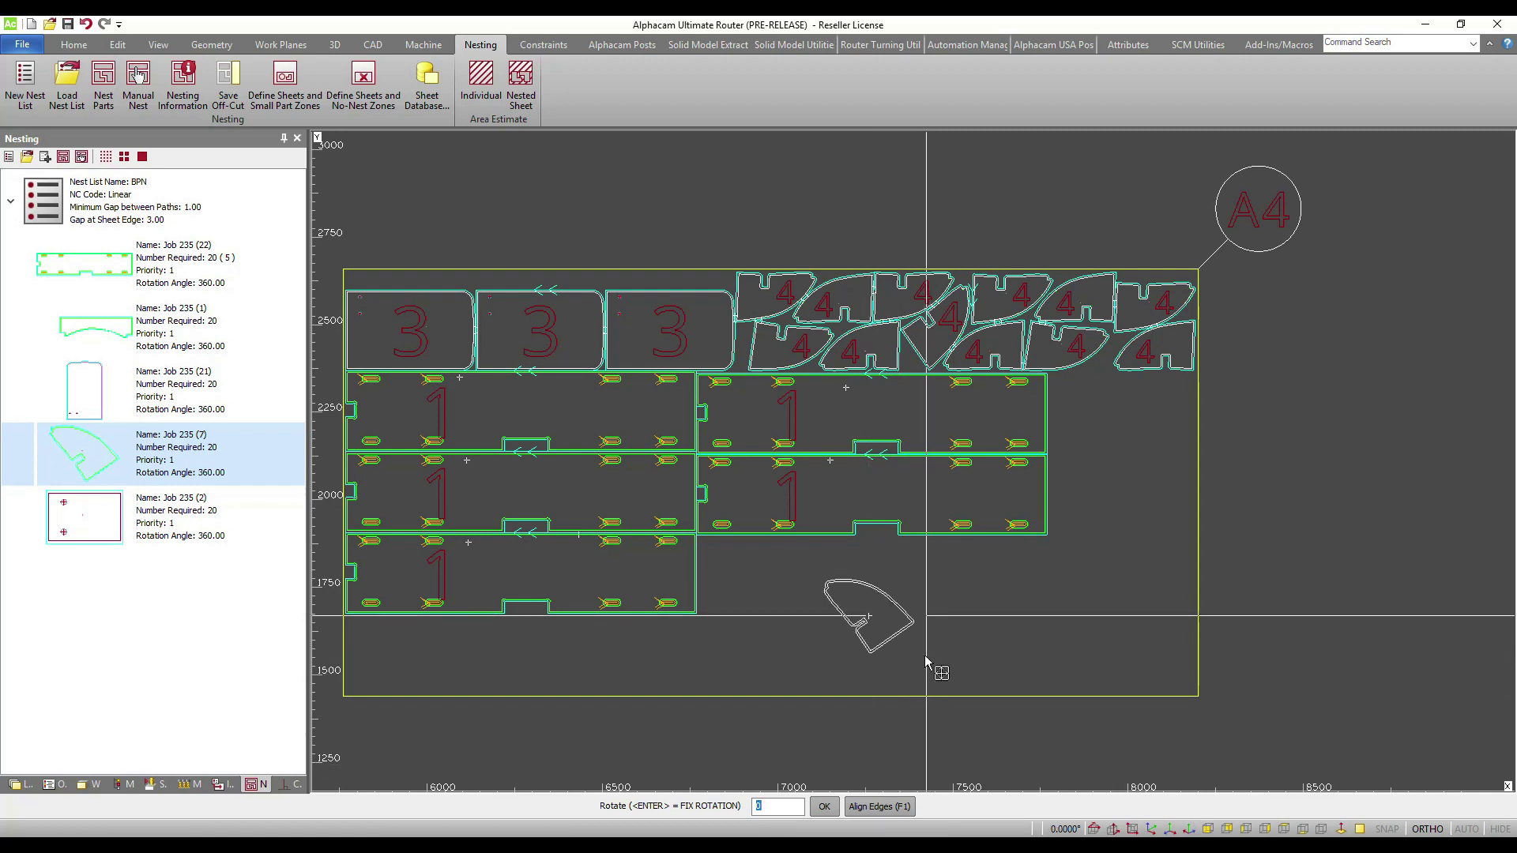
pyautogui.press('F1')
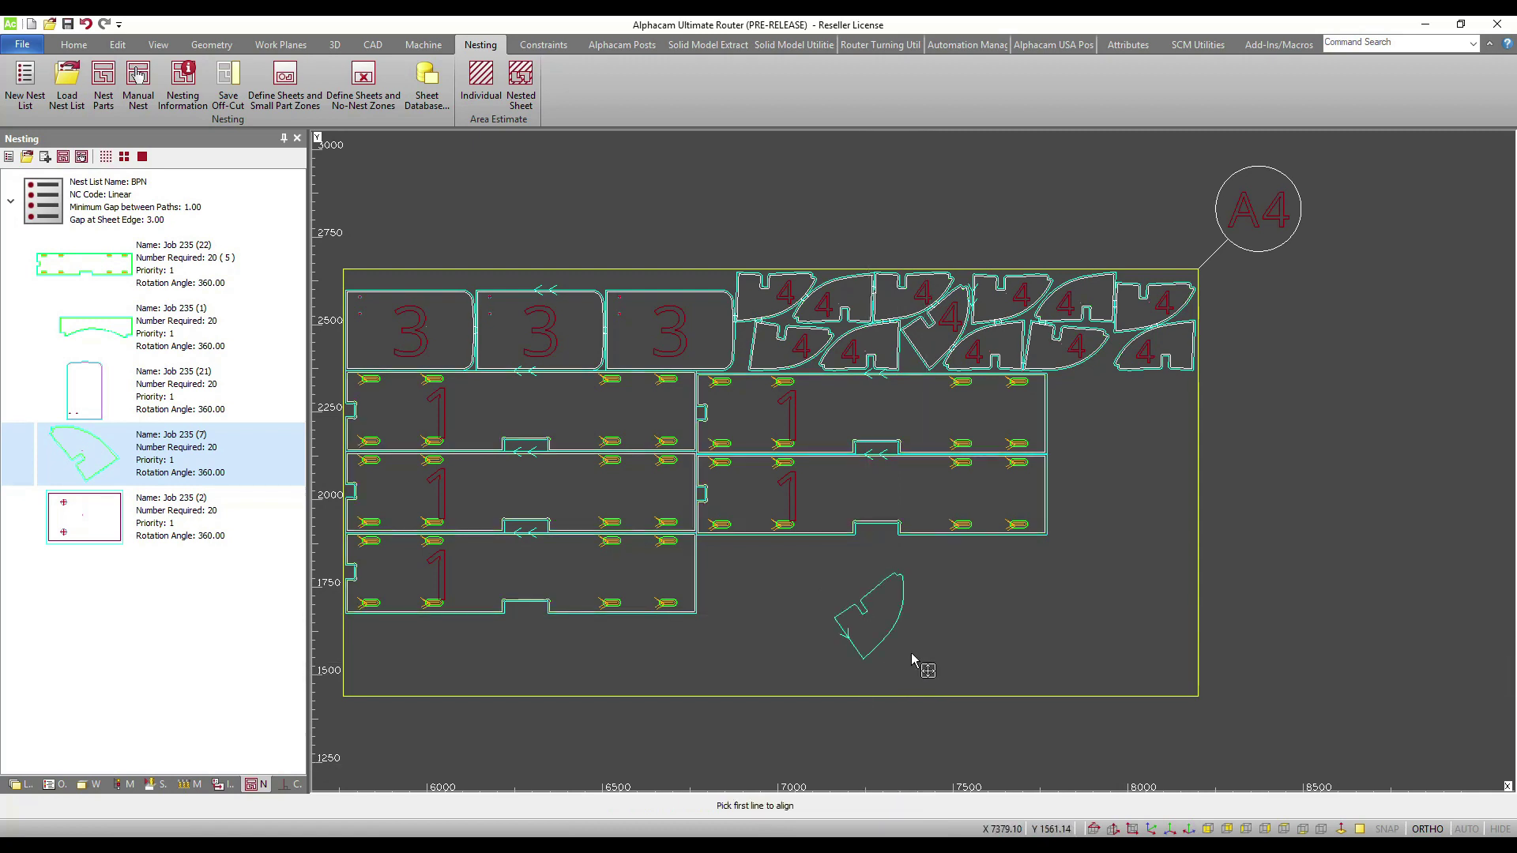
pyautogui.click(856, 649)
pyautogui.click(786, 539)
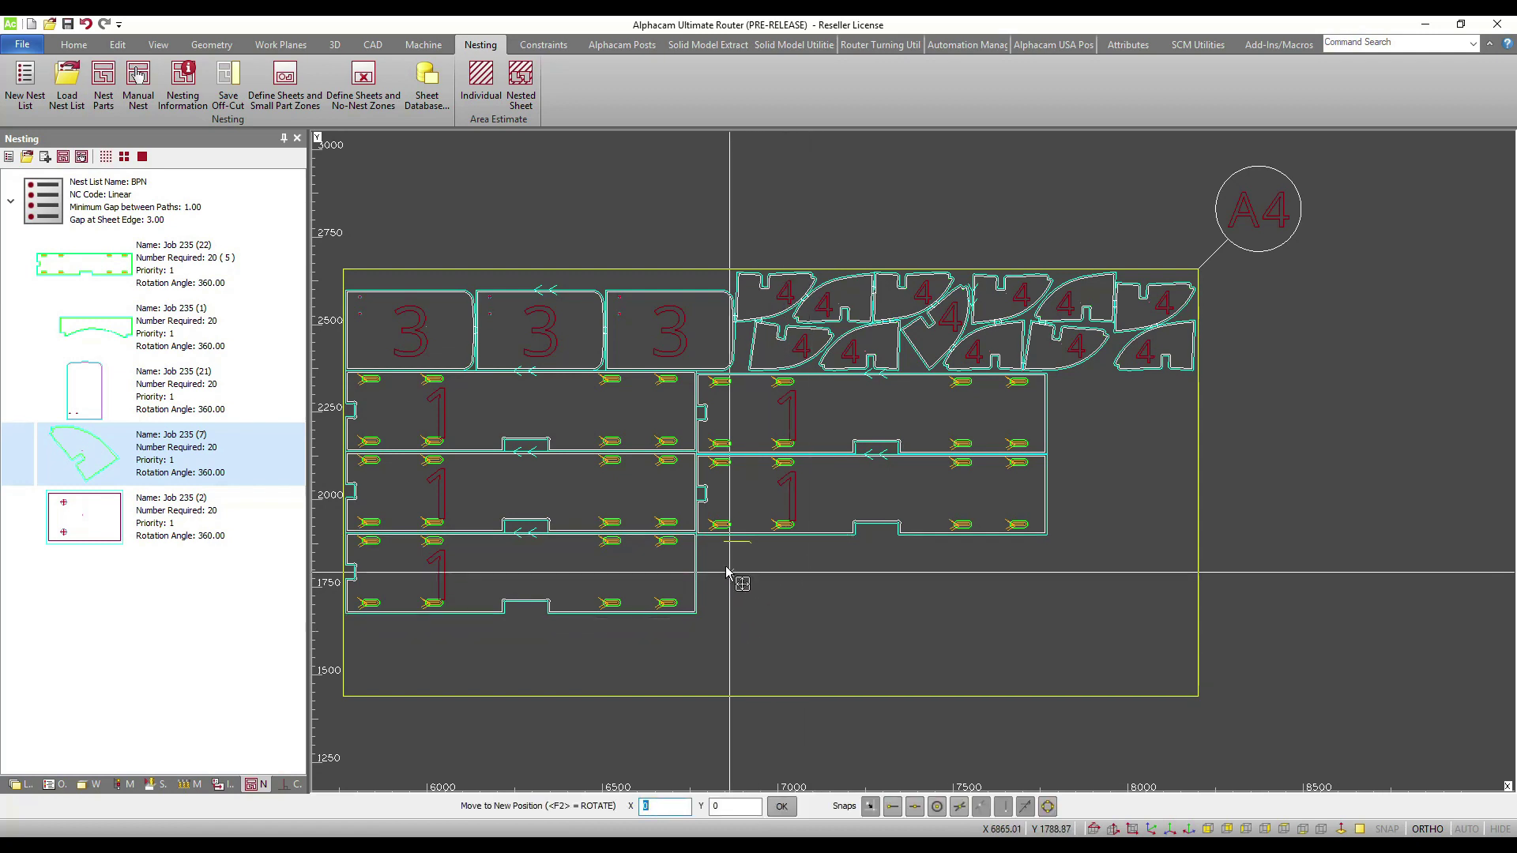
pyautogui.click(764, 556)
# Place six more Job 235 (7) parts in a row along the bottom of sheet A4
pyautogui.click(760, 557)
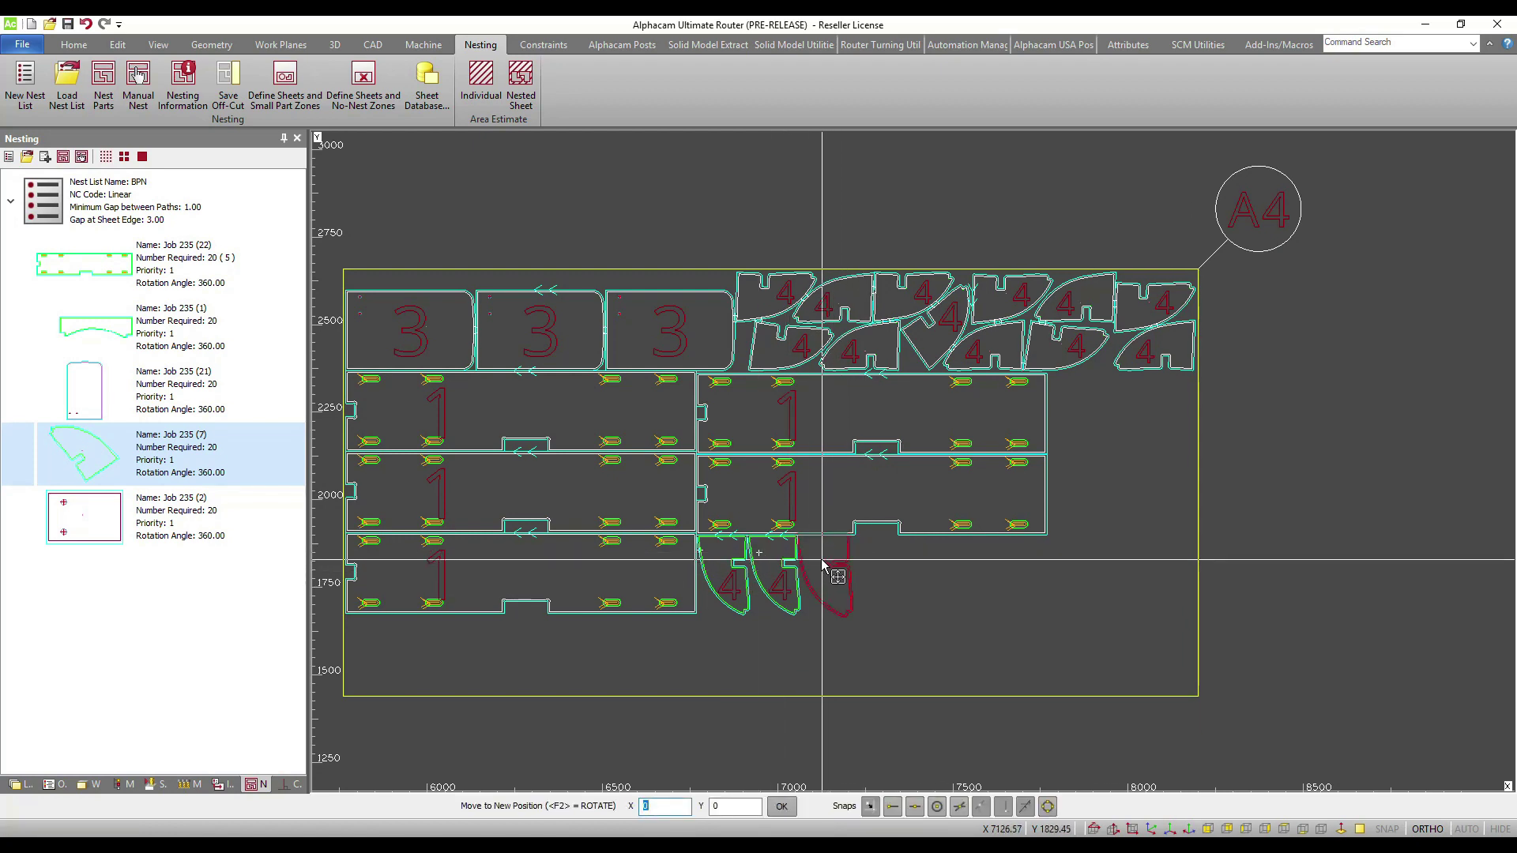
pyautogui.click(813, 563)
pyautogui.click(922, 568)
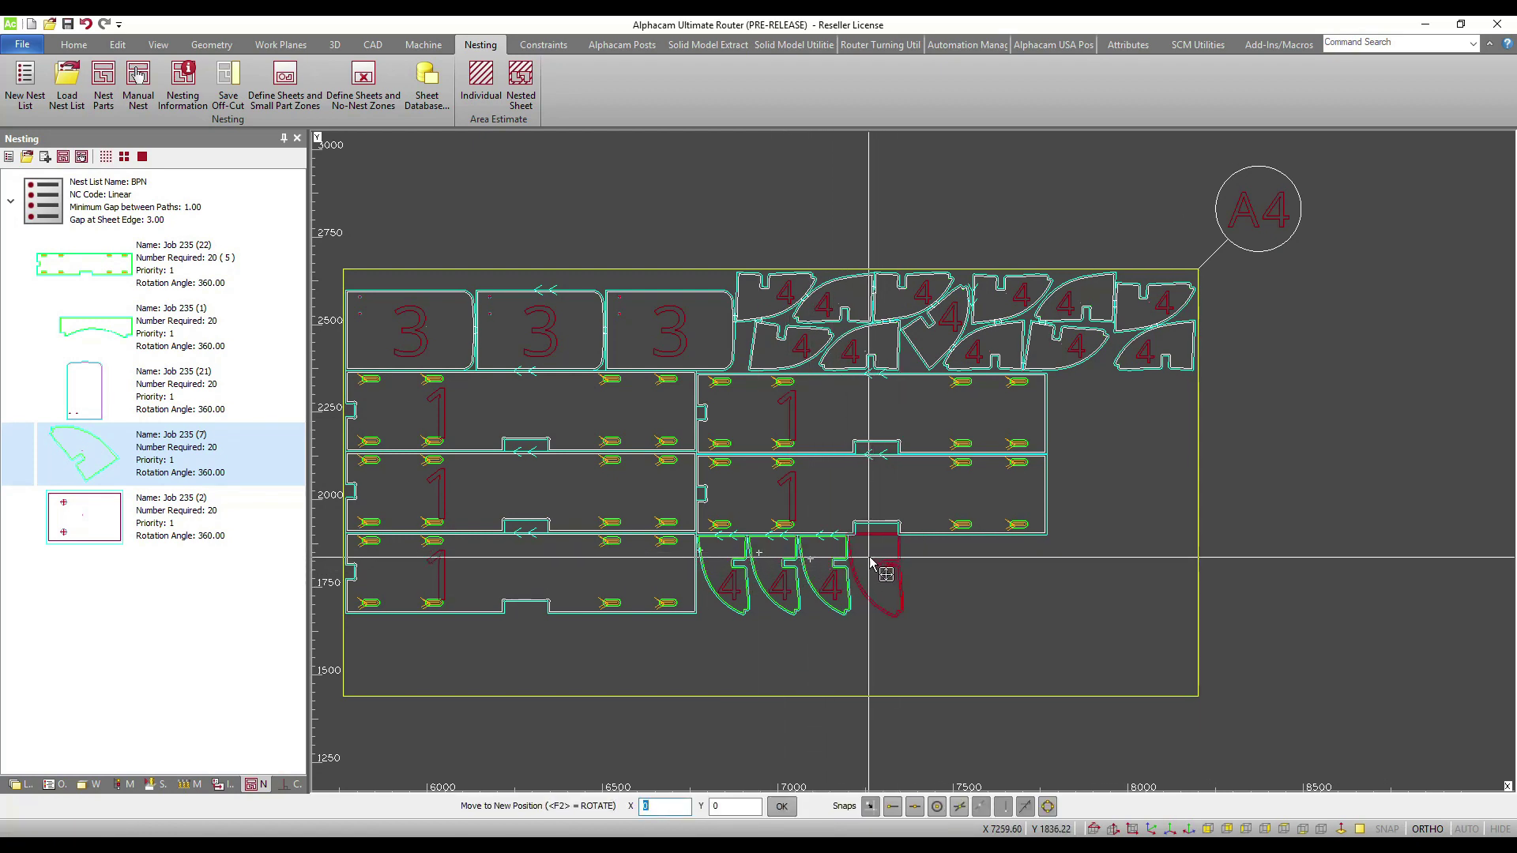
pyautogui.click(871, 561)
pyautogui.click(941, 580)
pyautogui.click(914, 559)
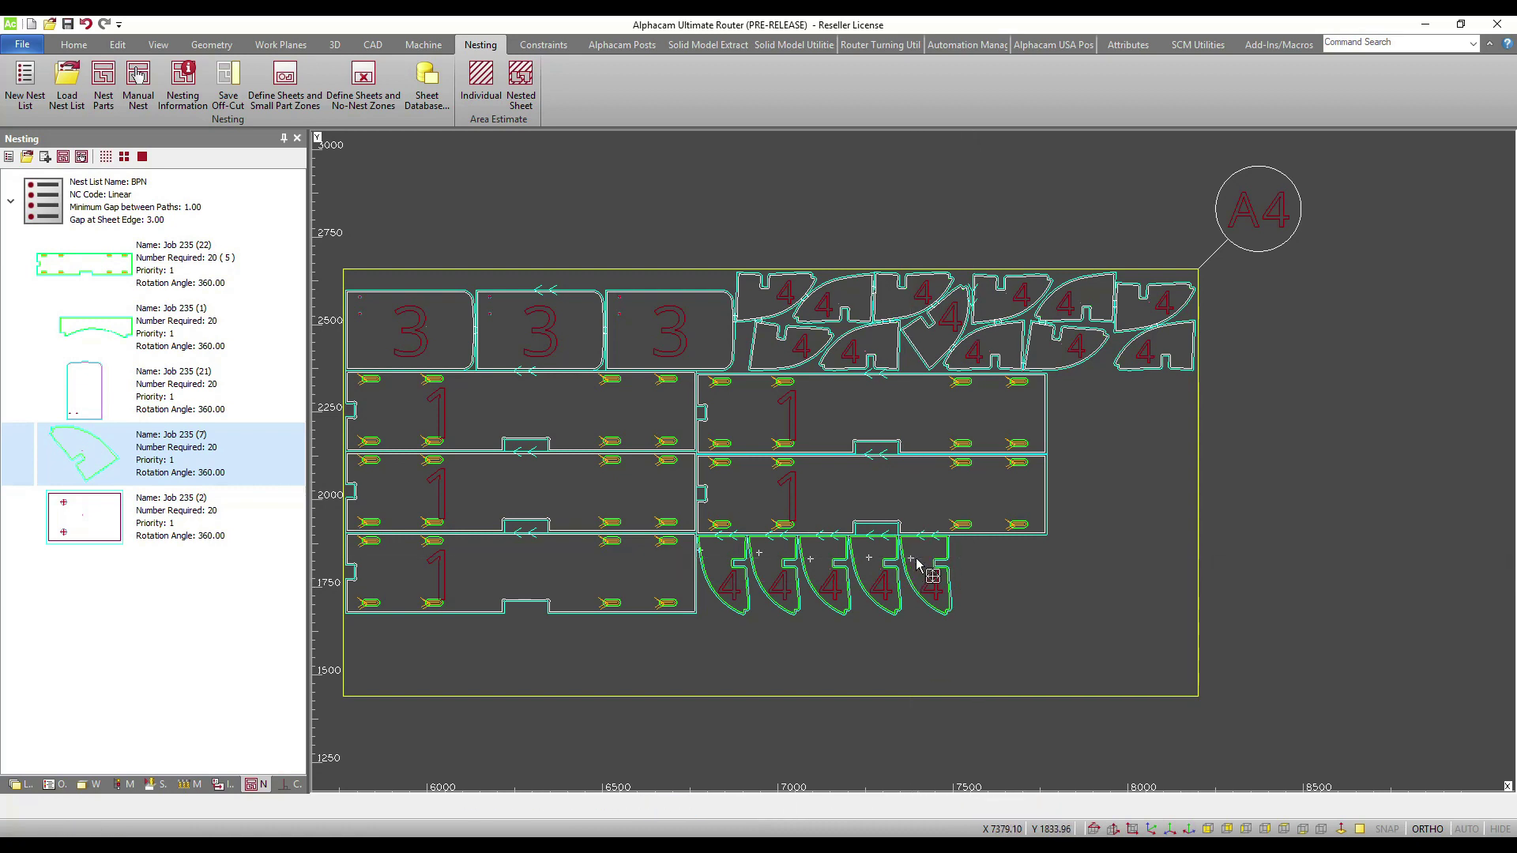
pyautogui.click(985, 569)
pyautogui.click(962, 556)
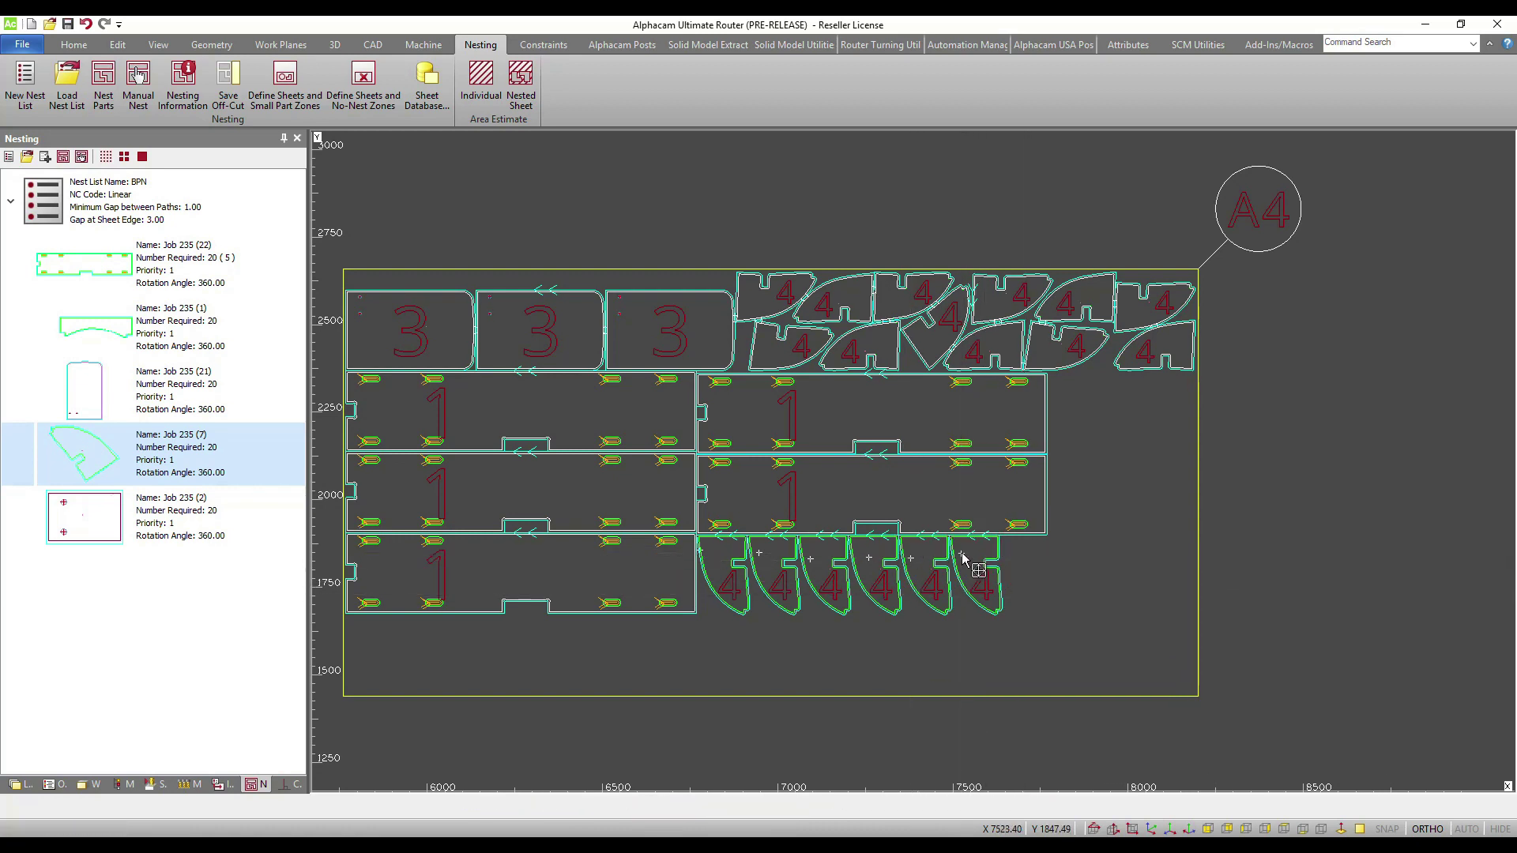
pyautogui.click(1014, 561)
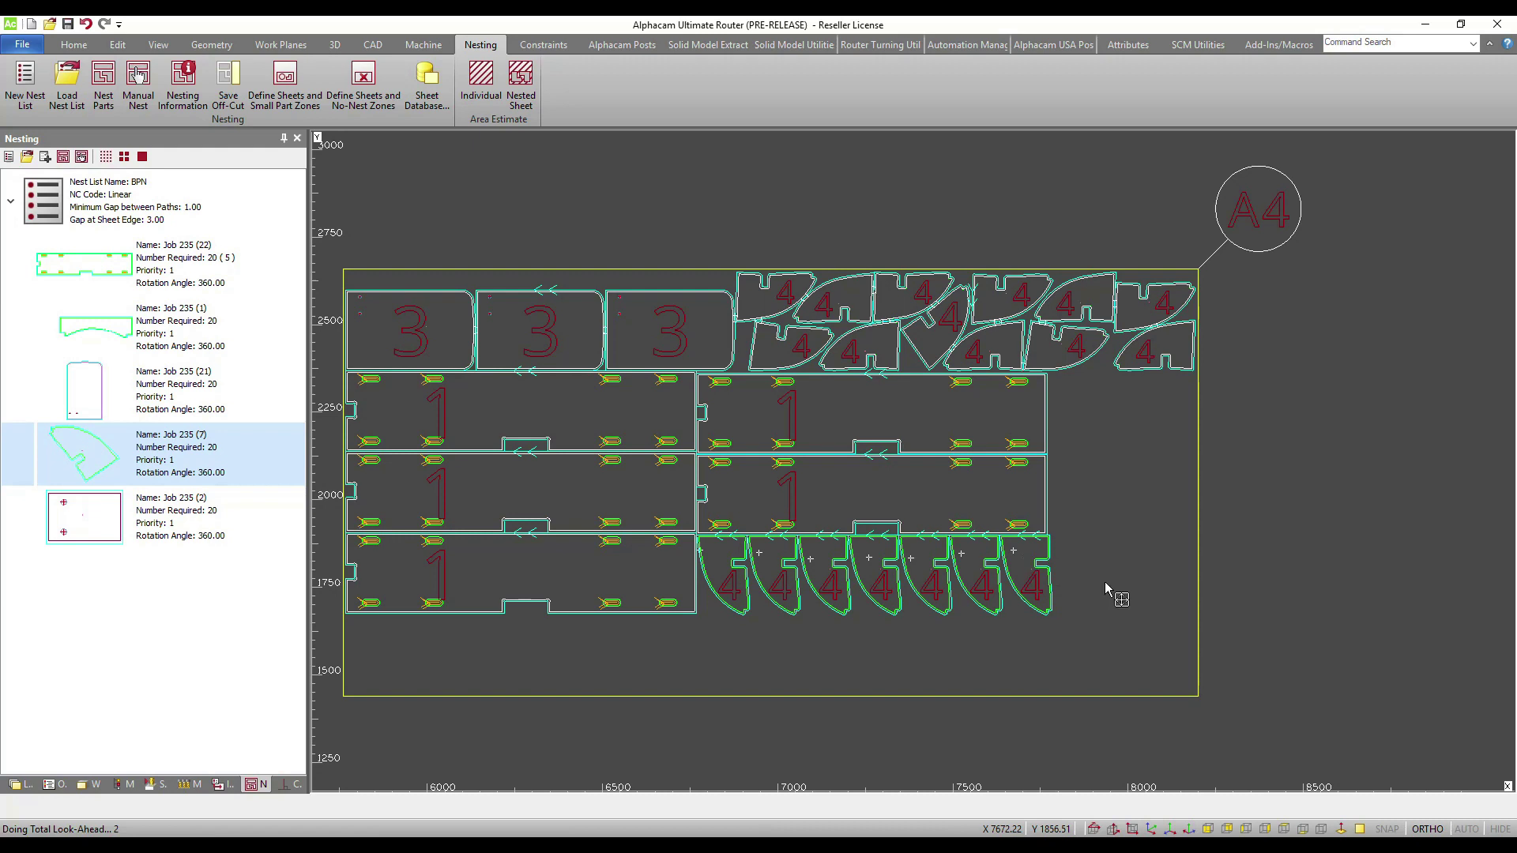
pyautogui.press('Escape')
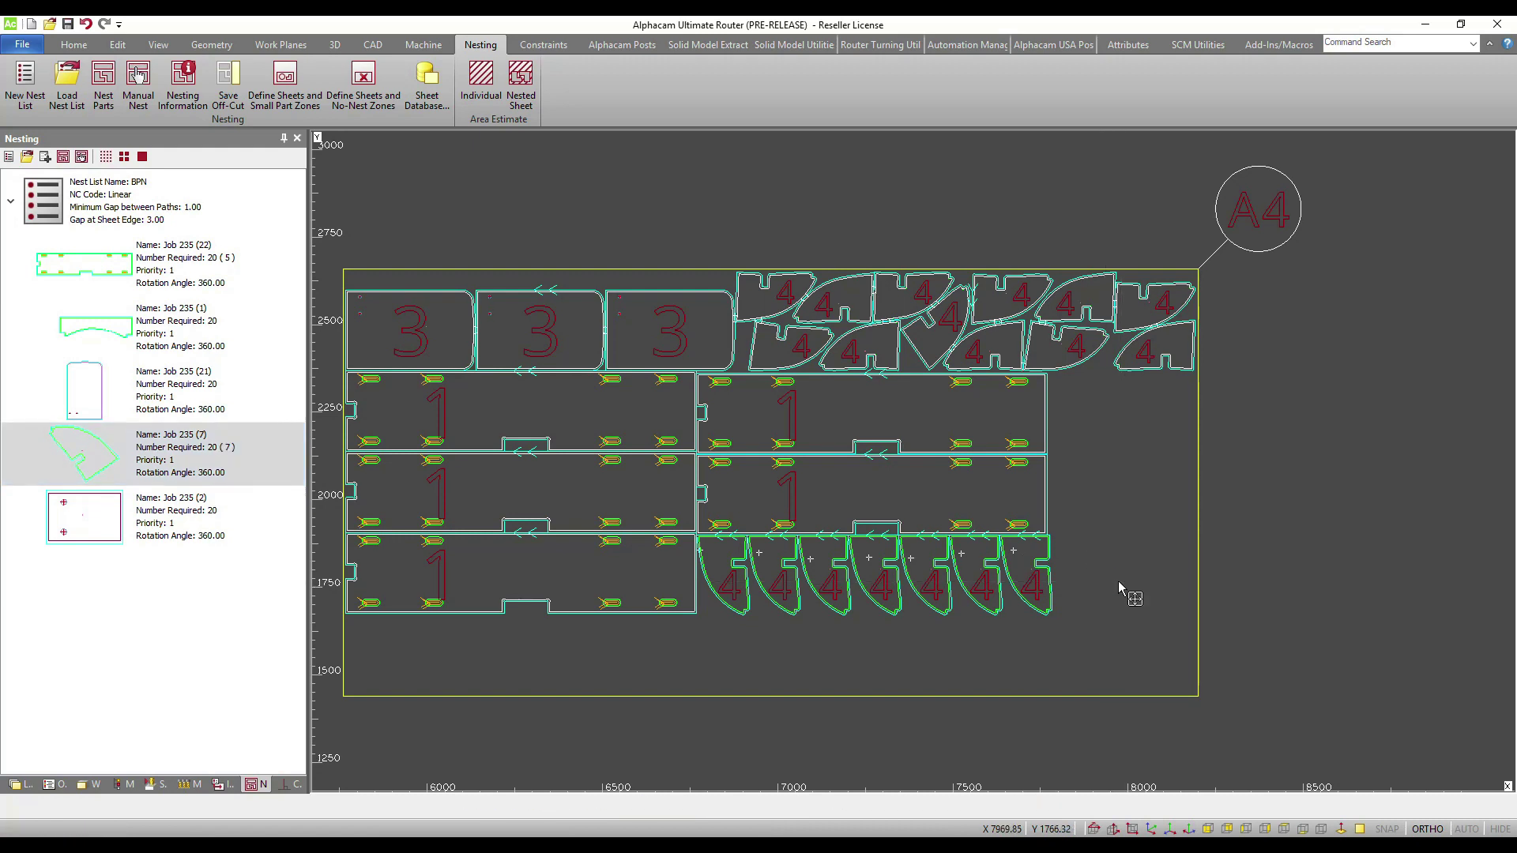